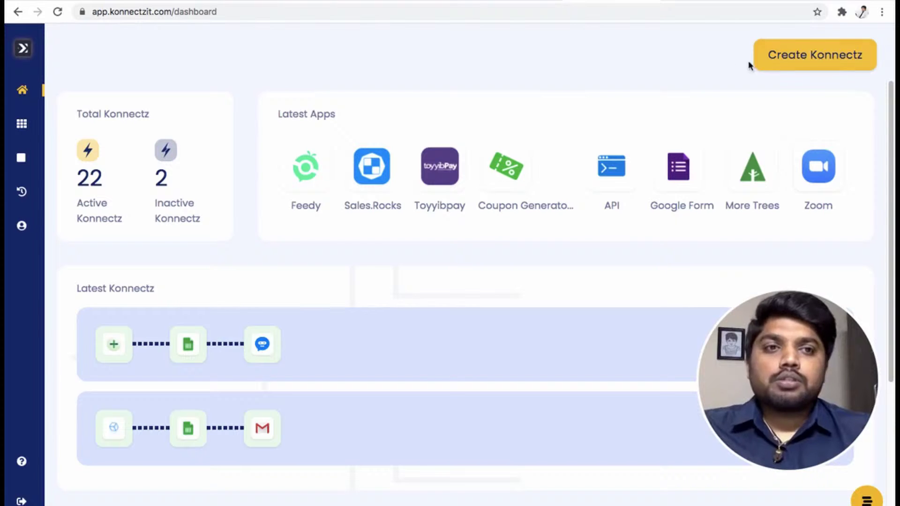
Start a new konnect and drag the Zoom app onto the canvas as its trigger
{"action": "left_click", "coordinate": [796, 57]}
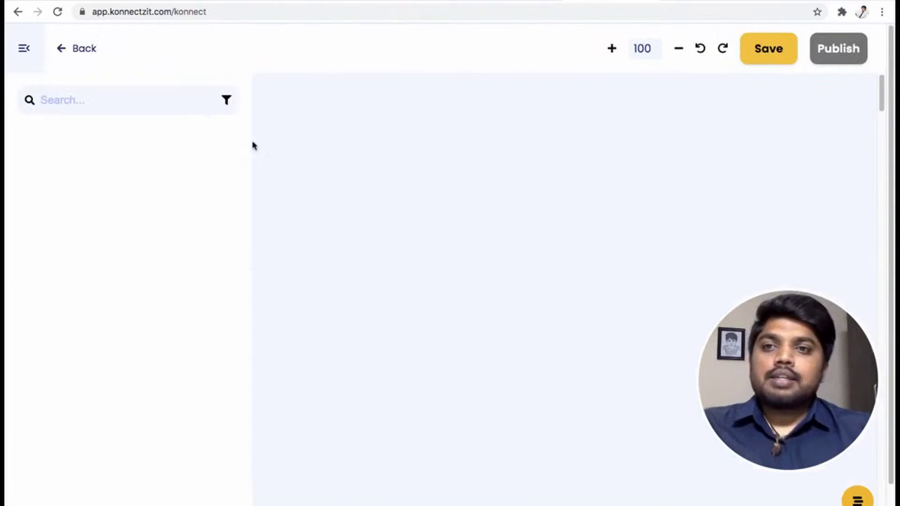
{"action": "left_click", "coordinate": [65, 96]}
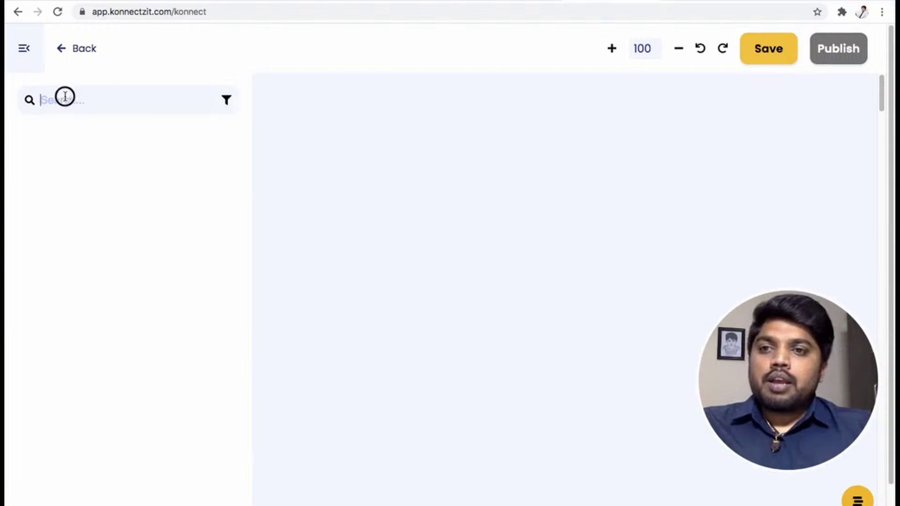
{"action": "type", "text": "z"}
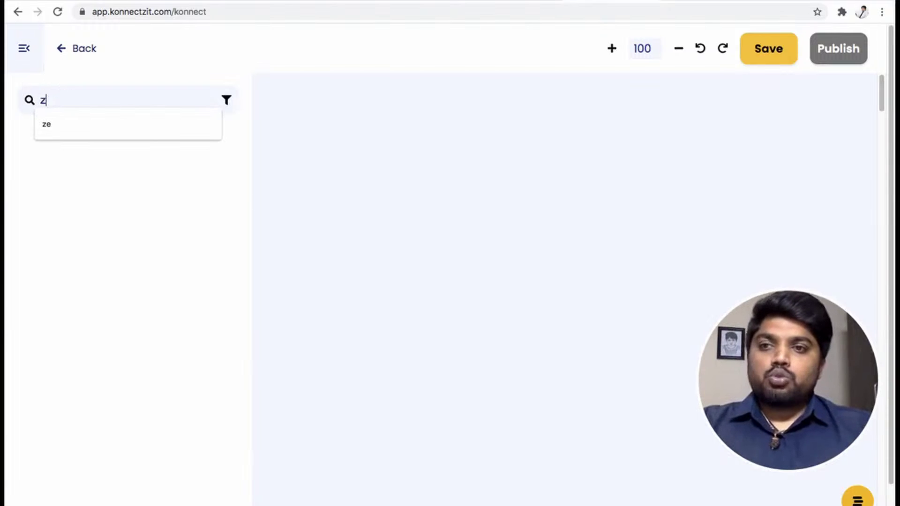
{"action": "type", "text": "oom"}
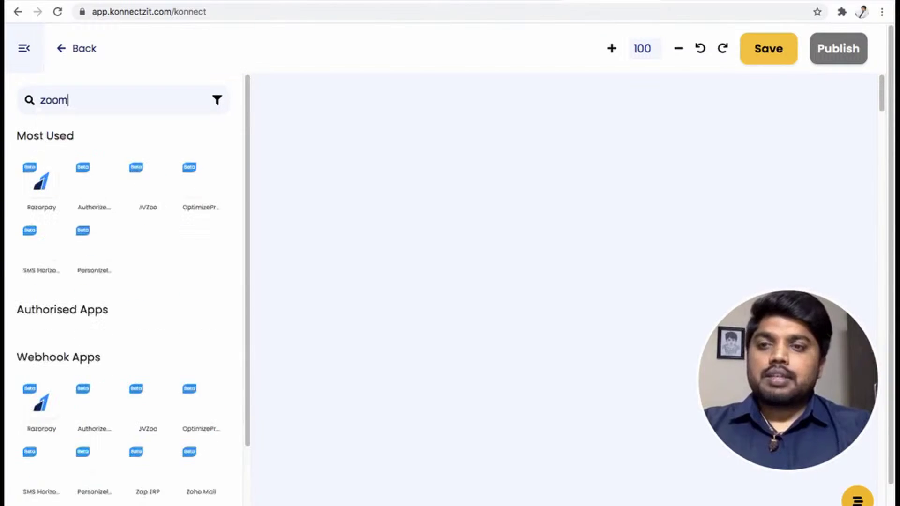
{"action": "left_click", "coordinate": [94, 182]}
{"action": "left_click_drag", "start_coordinate": [94, 183], "coordinate": [323, 144]}
Collapse the app list, reposition the Zoom card, and copy its webhook URL
{"action": "left_click", "coordinate": [28, 60]}
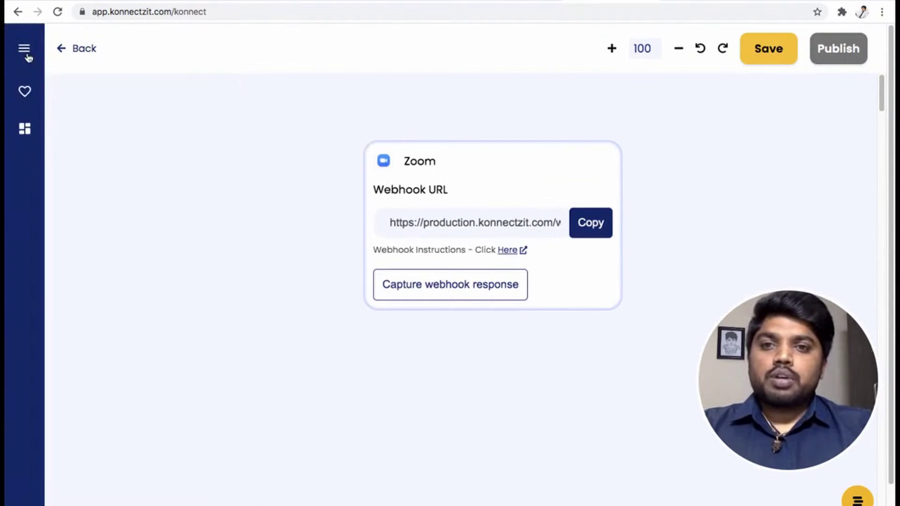
{"action": "left_click_drag", "start_coordinate": [468, 171], "coordinate": [233, 131]}
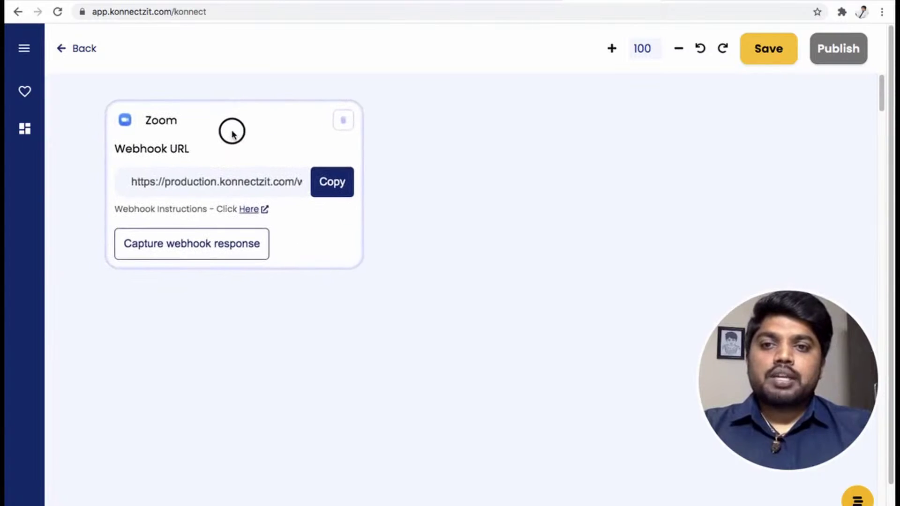
{"action": "left_click", "coordinate": [332, 182]}
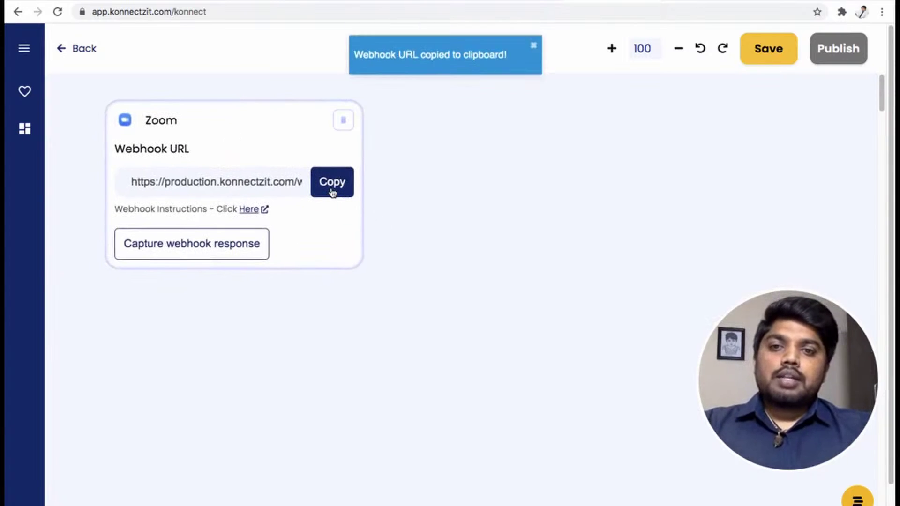
{"action": "left_click", "coordinate": [248, 210]}
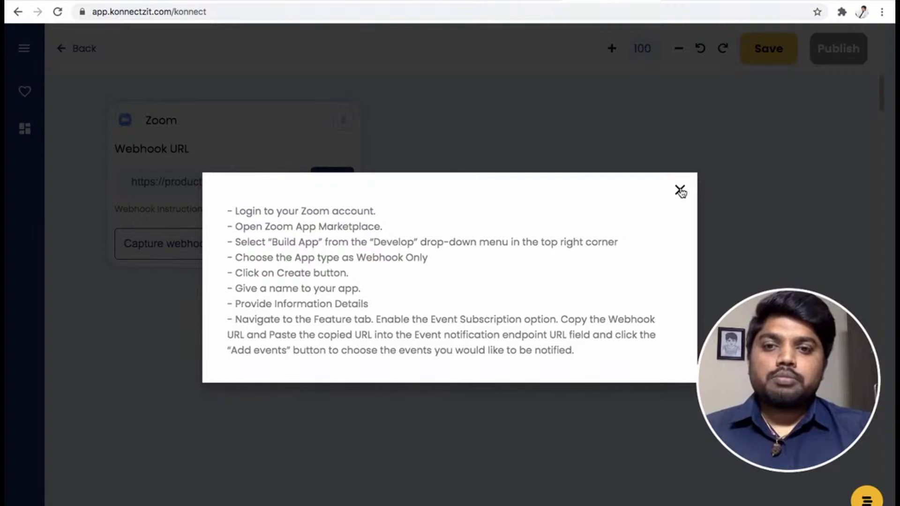
{"action": "left_click", "coordinate": [679, 191]}
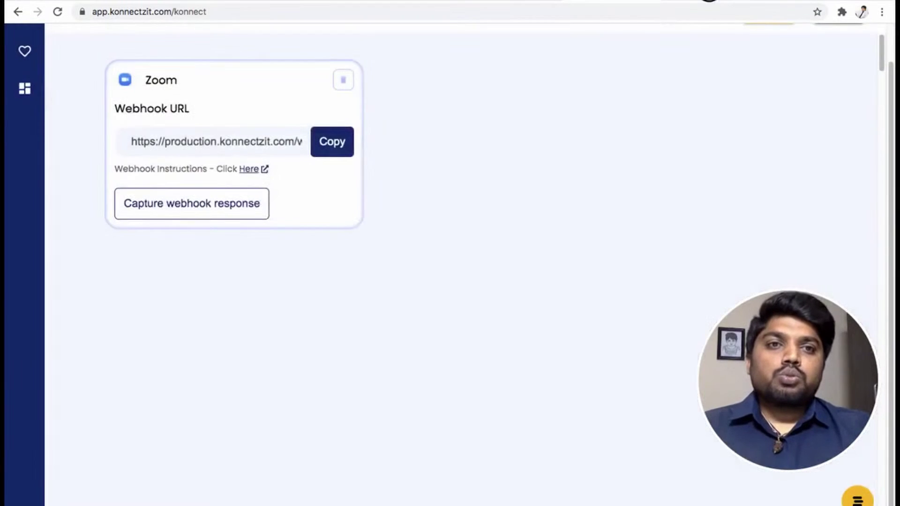
{"action": "left_click", "coordinate": [709, 2]}
Go from Solutions to the Zoom App Marketplace and choose Develop > Build App
{"action": "mouse_move", "coordinate": [136, 74]}
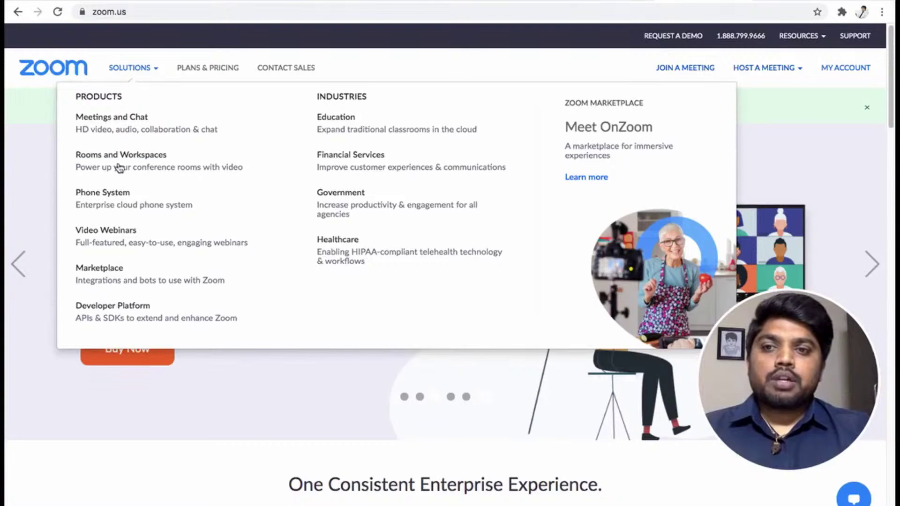
{"action": "left_click", "coordinate": [93, 267]}
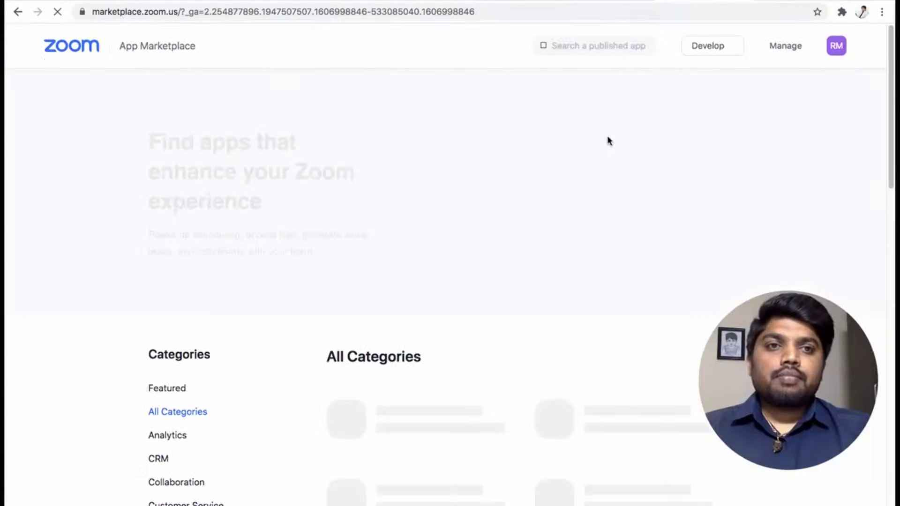
{"action": "mouse_move", "coordinate": [702, 49]}
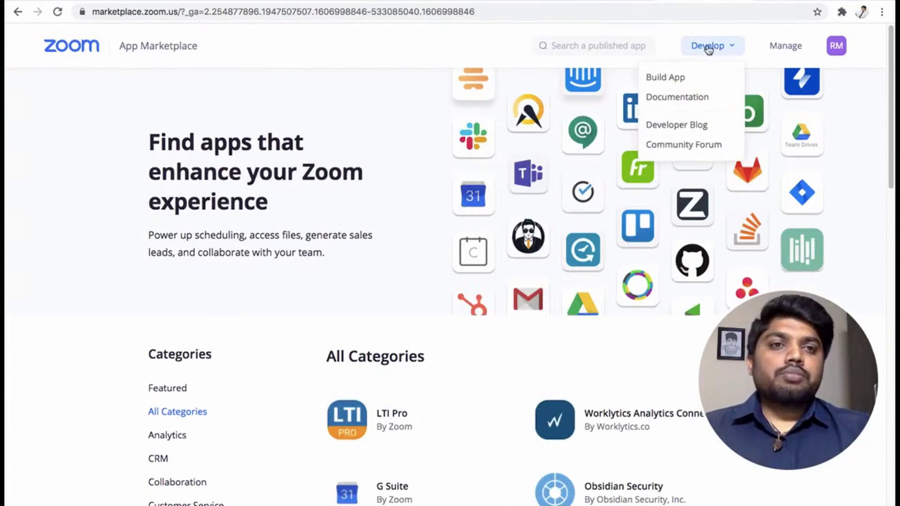
{"action": "left_click", "coordinate": [674, 82]}
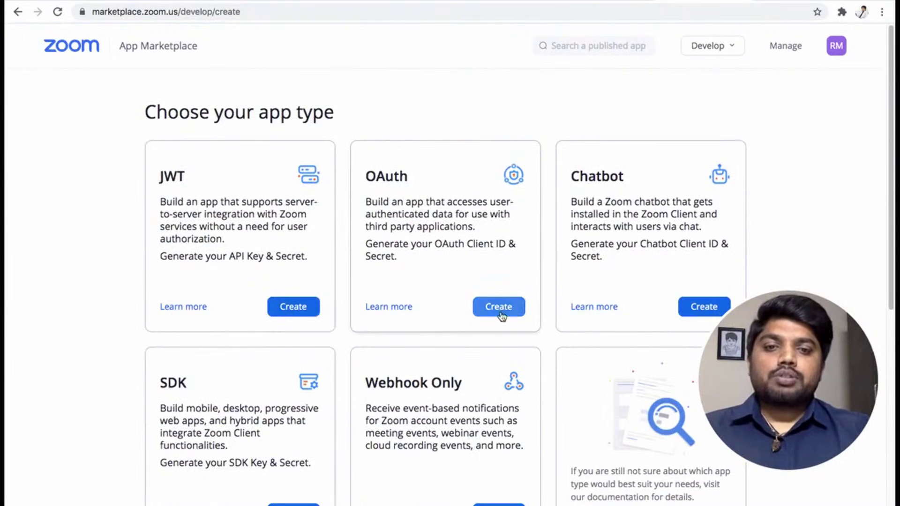
Create a Webhook Only app named 'KonnectzIT Demo'
{"action": "scroll", "coordinate": [498, 305], "scroll_direction": "down", "scroll_amount": 3}
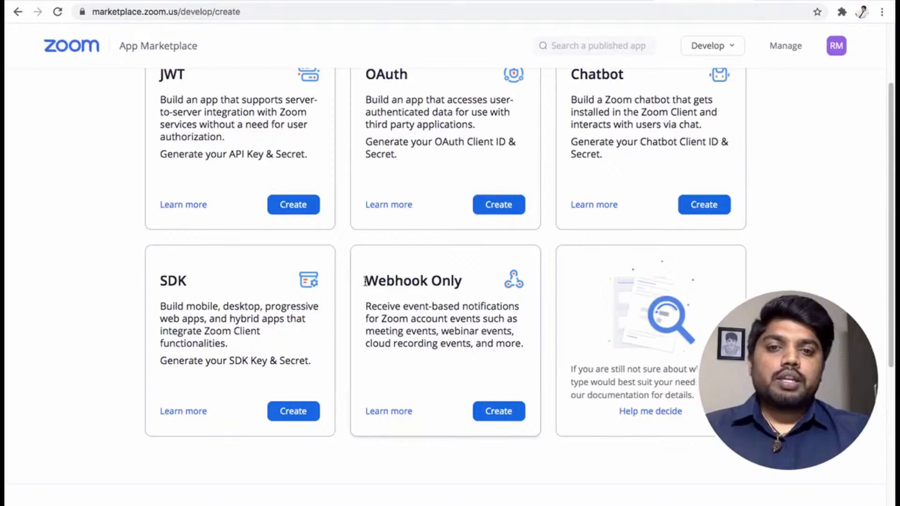
{"action": "left_click_drag", "start_coordinate": [365, 281], "coordinate": [468, 279]}
{"action": "left_click", "coordinate": [495, 411]}
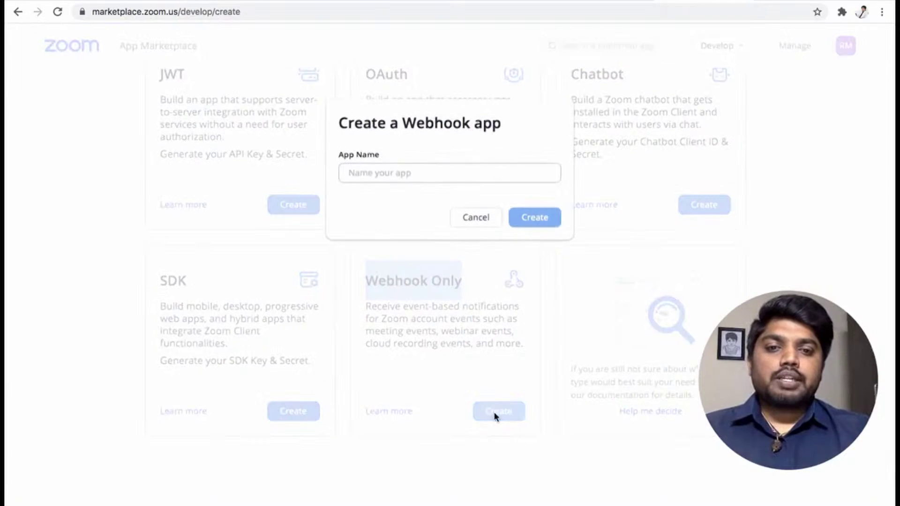
{"action": "left_click", "coordinate": [388, 174]}
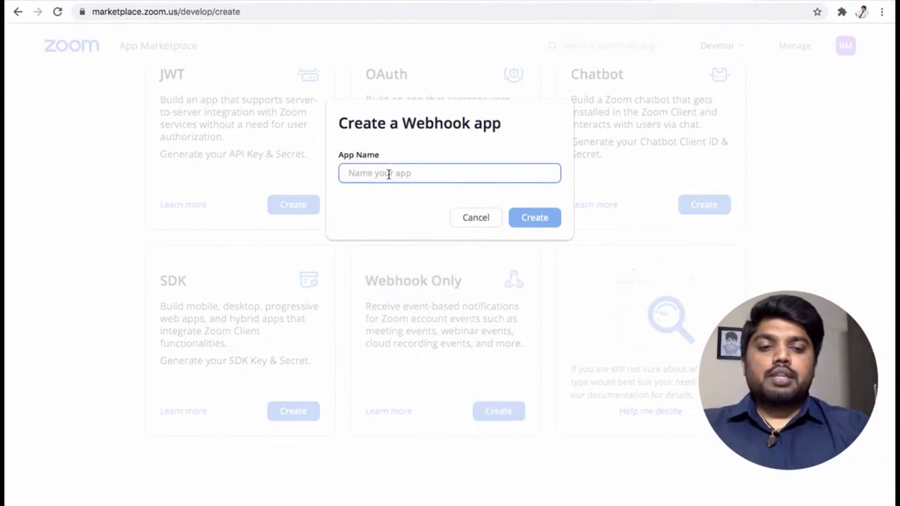
{"action": "type", "text": "Konnect"}
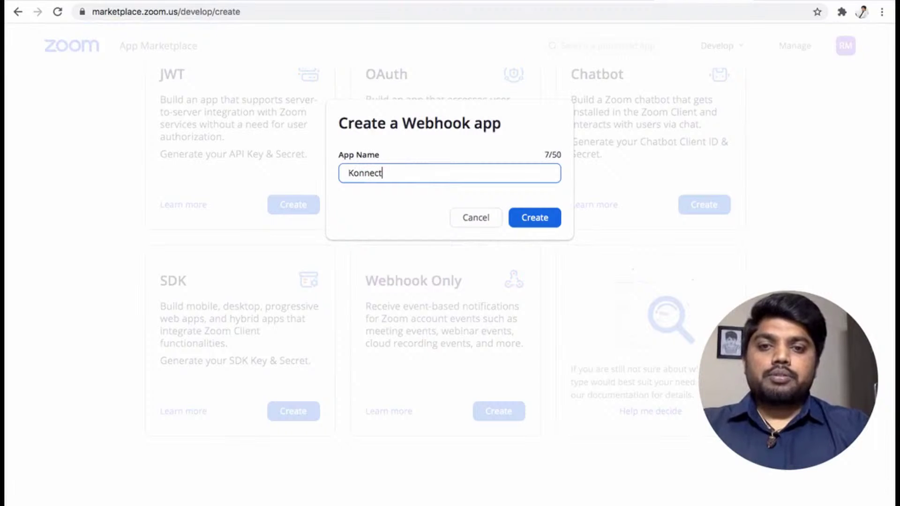
{"action": "type", "text": "zIT Demo"}
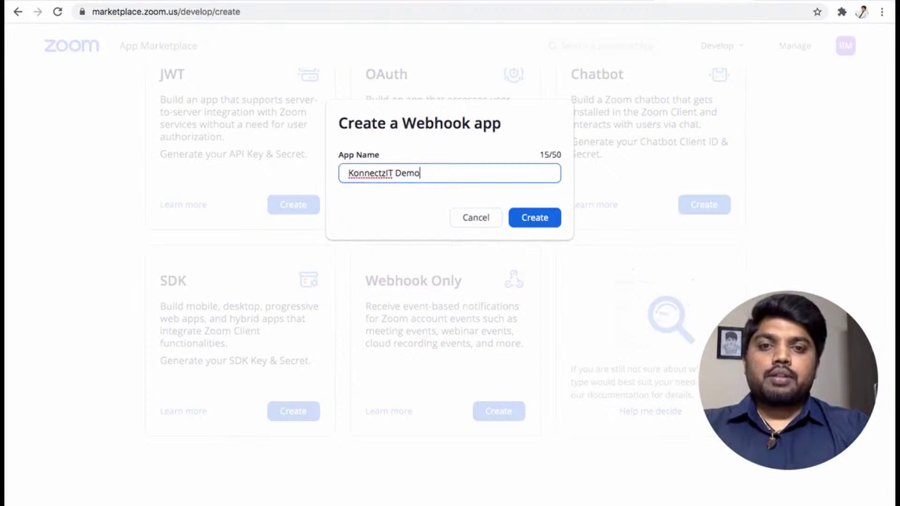
{"action": "left_click", "coordinate": [528, 217]}
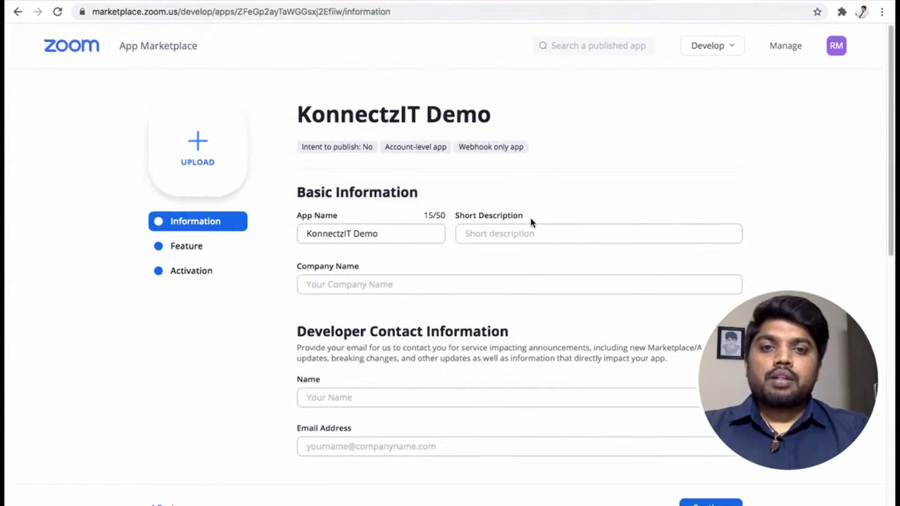
Enter company name KonnectzIT plus the developer's name and e-mail, then continue to features
{"action": "scroll", "coordinate": [421, 248], "scroll_direction": "down", "scroll_amount": 2}
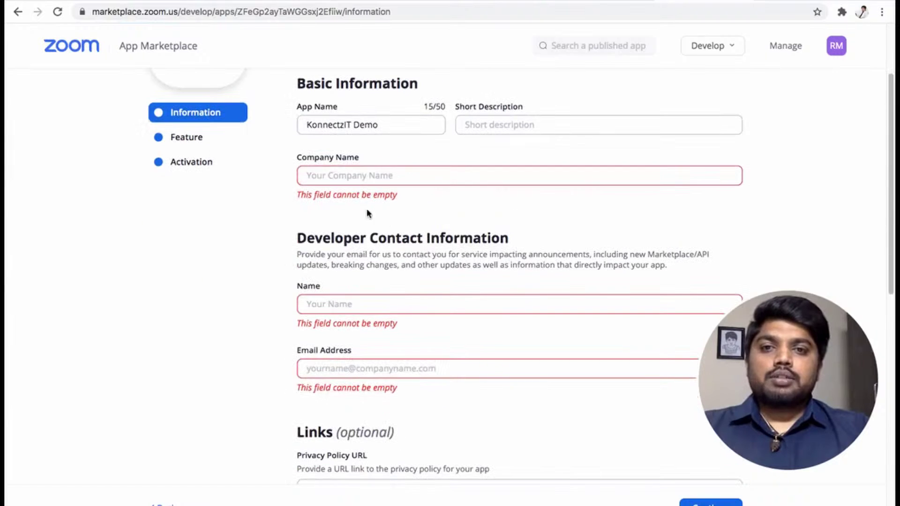
{"action": "left_click", "coordinate": [352, 176]}
{"action": "type", "text": "KonnectzIT"}
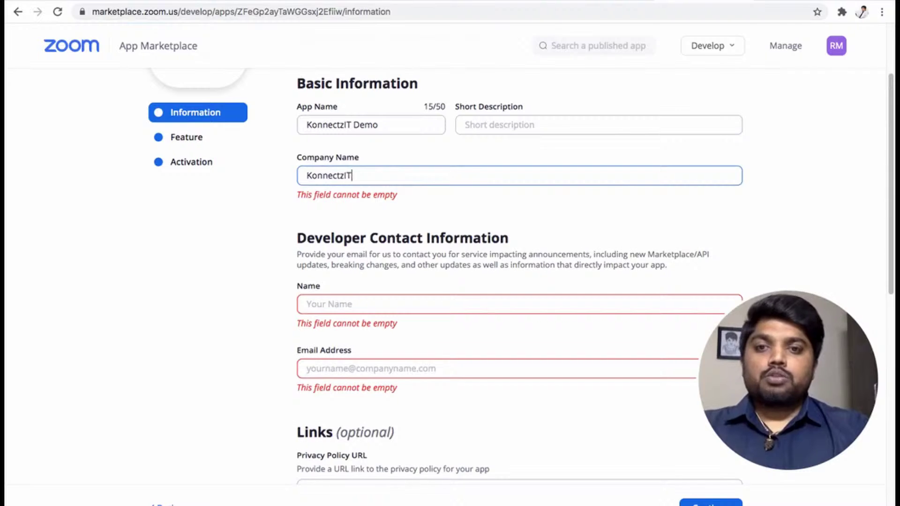
{"action": "left_click", "coordinate": [341, 289]}
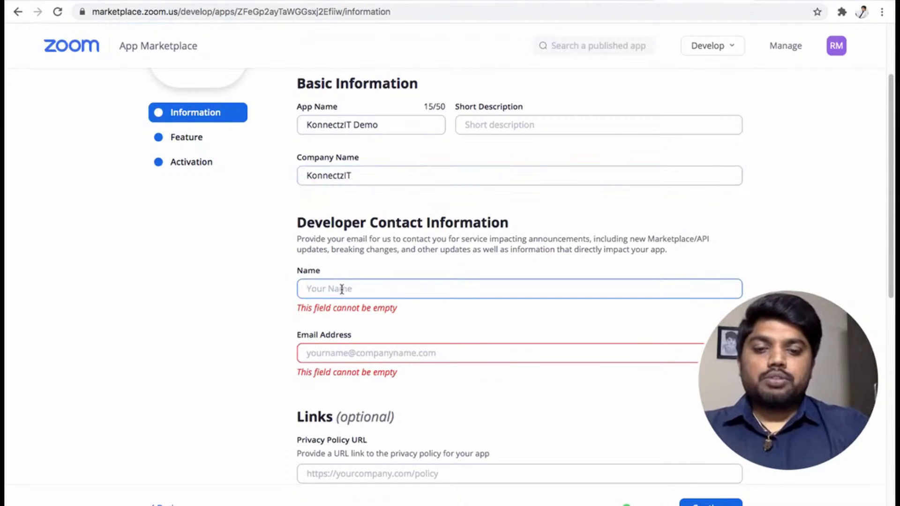
{"action": "type", "text": "Rakesh"}
{"action": "left_click", "coordinate": [328, 353]}
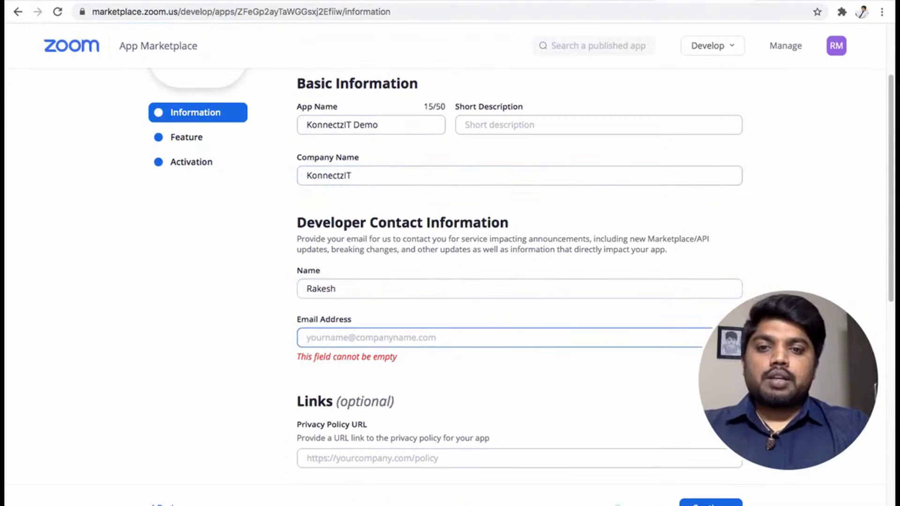
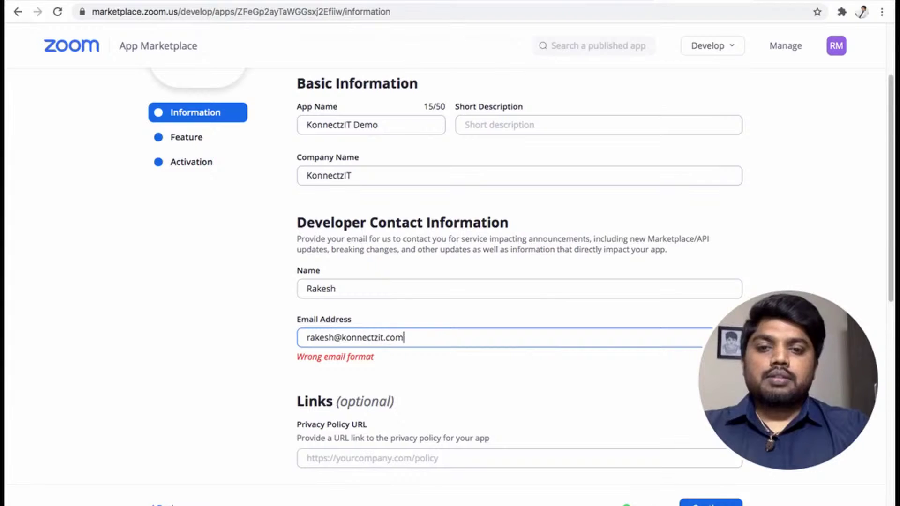
{"action": "scroll", "coordinate": [351, 293], "scroll_direction": "down", "scroll_amount": 5}
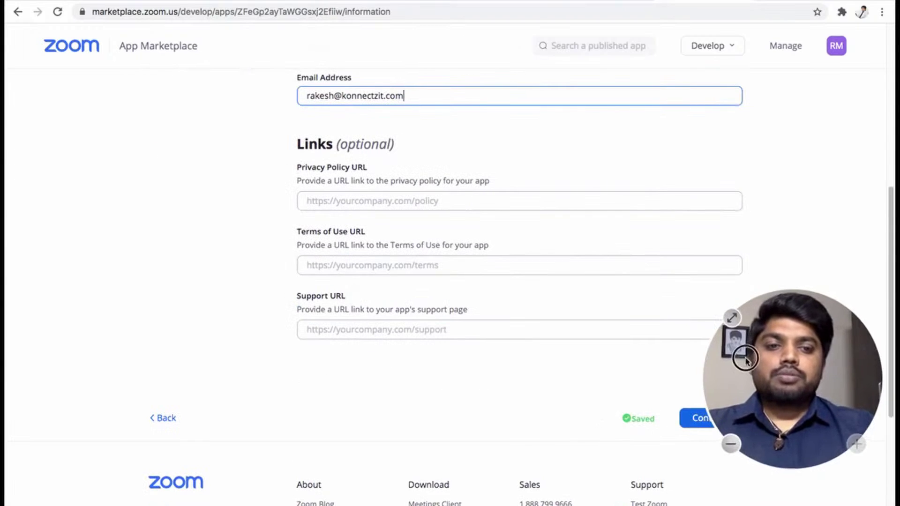
{"action": "left_click_drag", "start_coordinate": [742, 356], "coordinate": [122, 415]}
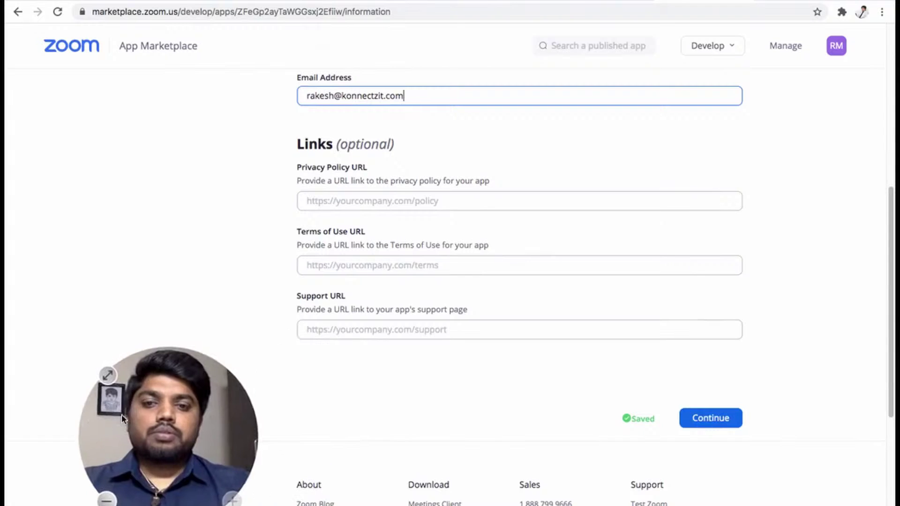
{"action": "left_click", "coordinate": [729, 423]}
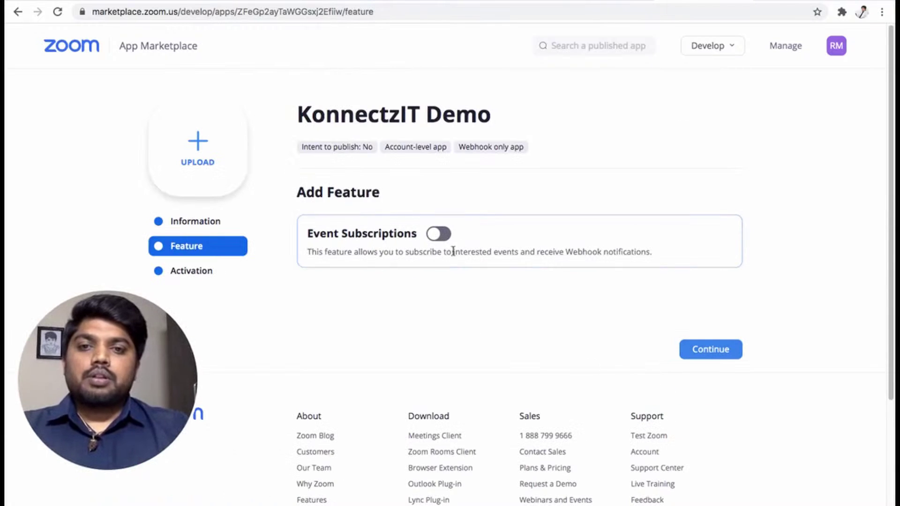
Add event subscription 'Konnectzitdemo' using the pasted KonnectzIT webhook URL as its endpoint
{"action": "left_click", "coordinate": [438, 234]}
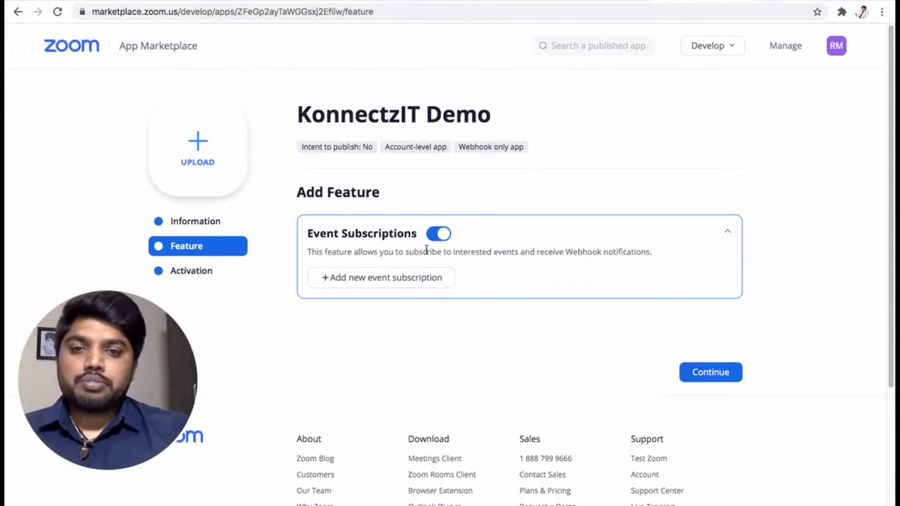
{"action": "left_click", "coordinate": [395, 280]}
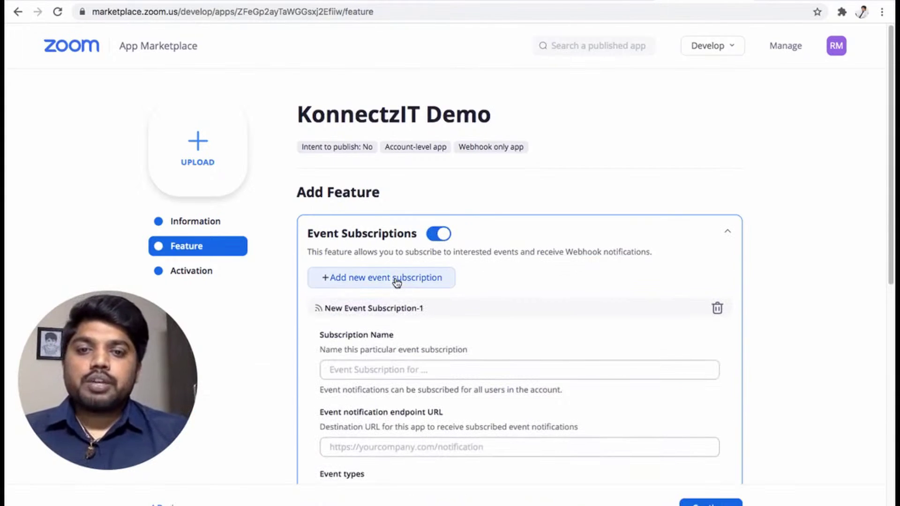
{"action": "left_click", "coordinate": [423, 365]}
{"action": "scroll", "coordinate": [423, 364], "scroll_direction": "down", "scroll_amount": 3}
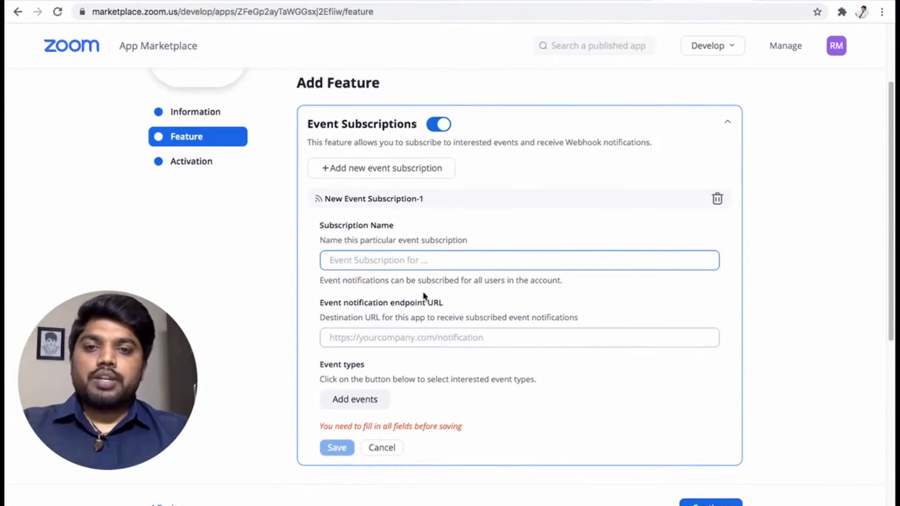
{"action": "type", "text": "Konnectzit"}
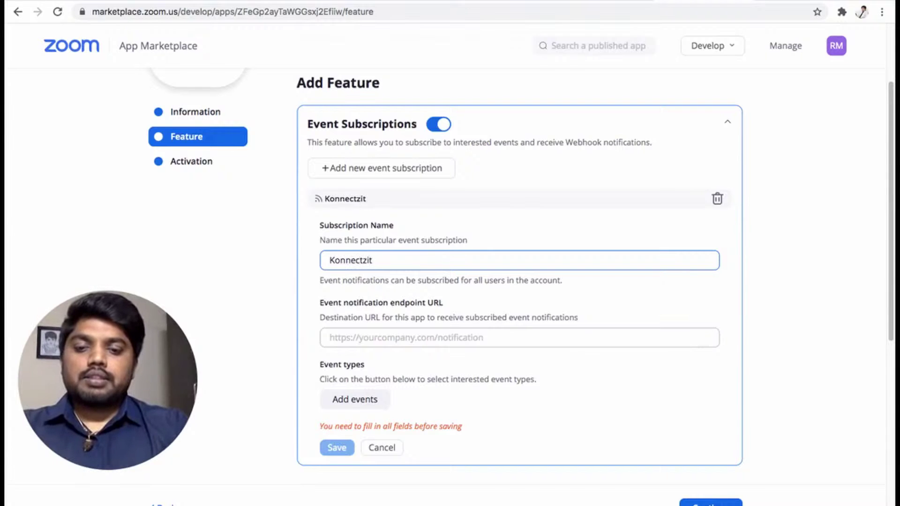
{"action": "type", "text": "demo"}
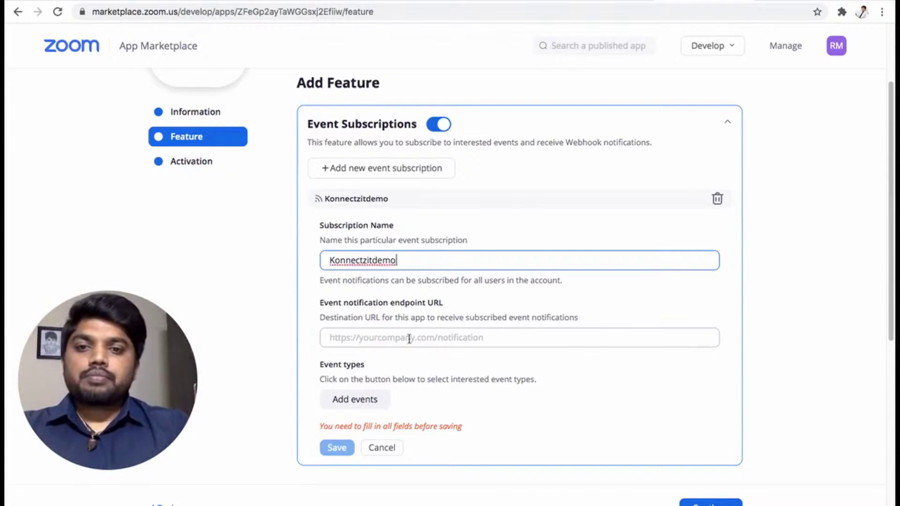
{"action": "left_click", "coordinate": [408, 341]}
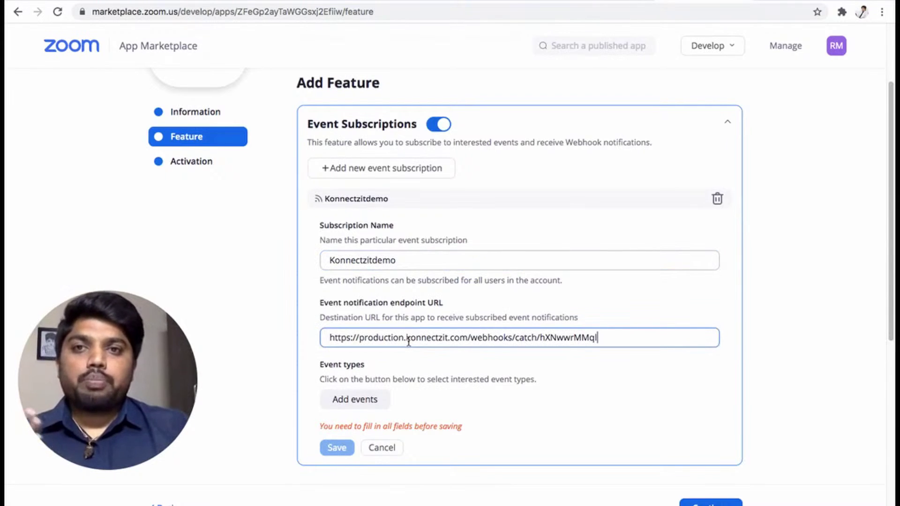
{"action": "left_click", "coordinate": [368, 400]}
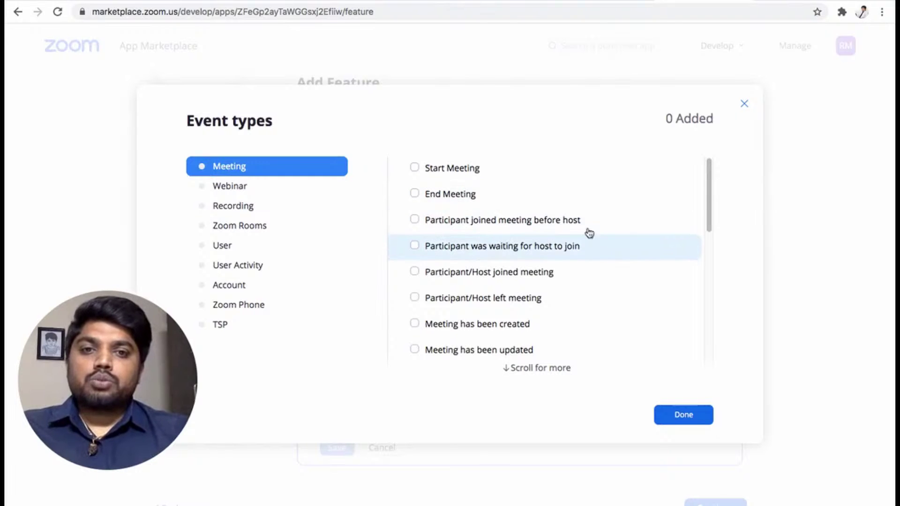
Tick the Meeting events: participant joined, joined before host, waiting for host, and left
{"action": "scroll", "coordinate": [707, 187], "scroll_direction": "down", "scroll_amount": 3}
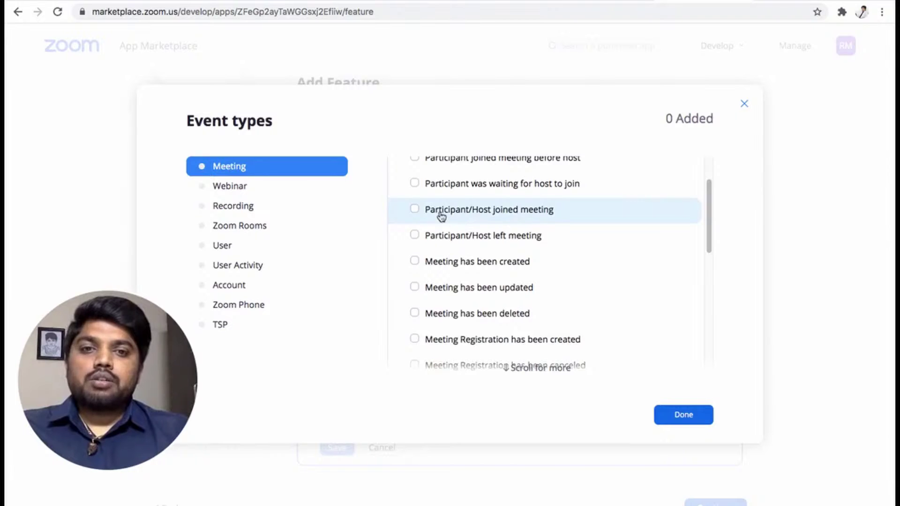
{"action": "left_click", "coordinate": [414, 212]}
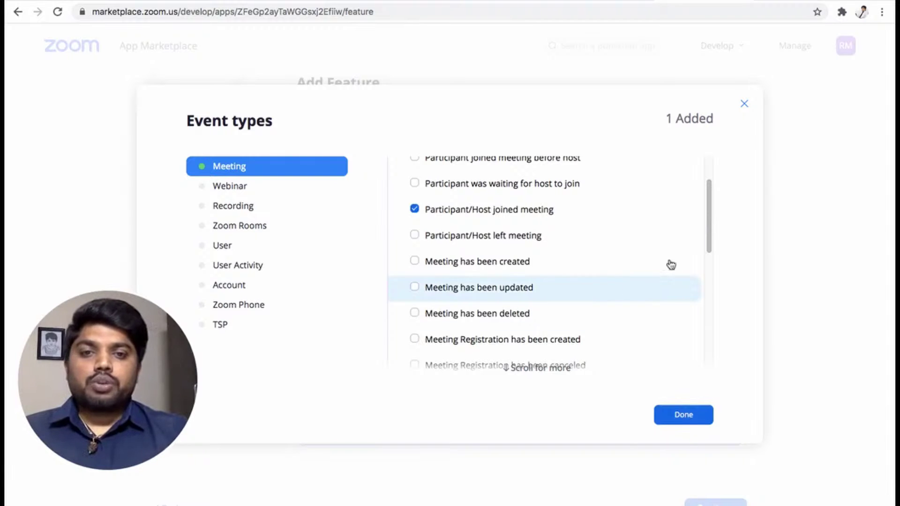
{"action": "left_click", "coordinate": [708, 207]}
{"action": "left_click_drag", "start_coordinate": [708, 206], "coordinate": [707, 153]}
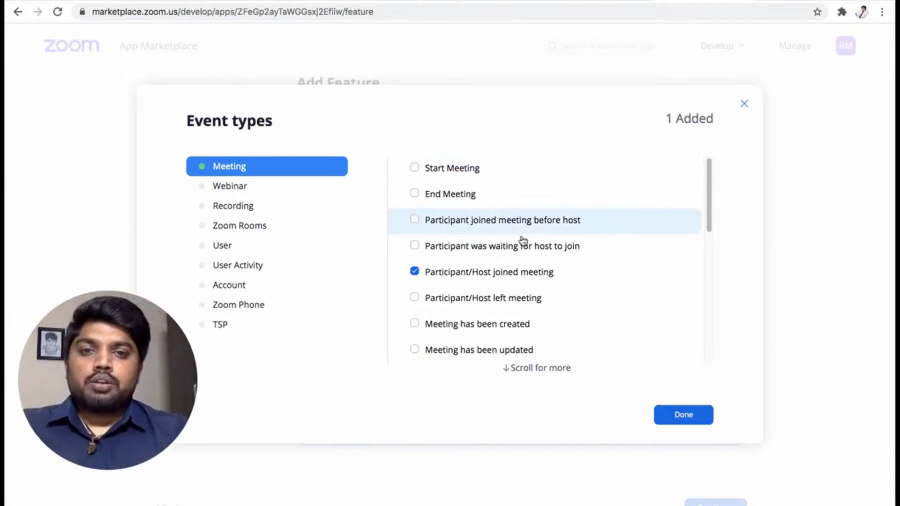
{"action": "left_click", "coordinate": [416, 221]}
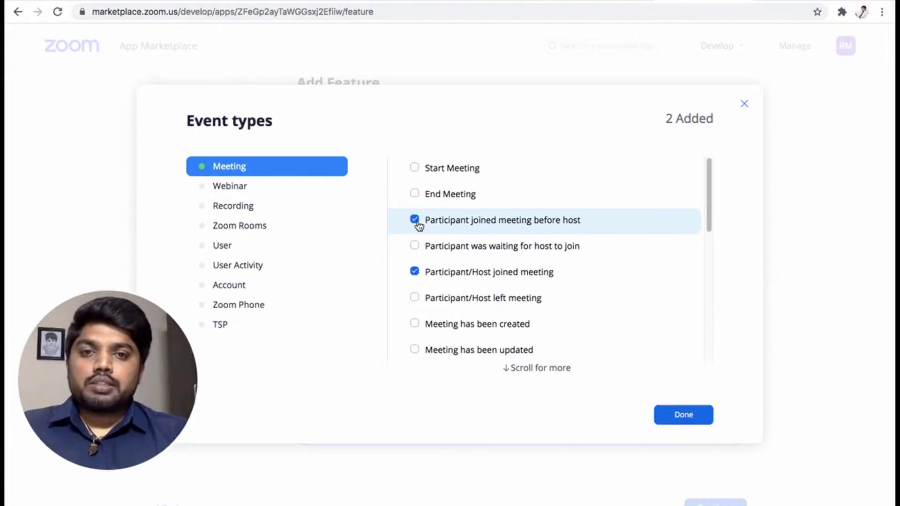
{"action": "left_click", "coordinate": [416, 246]}
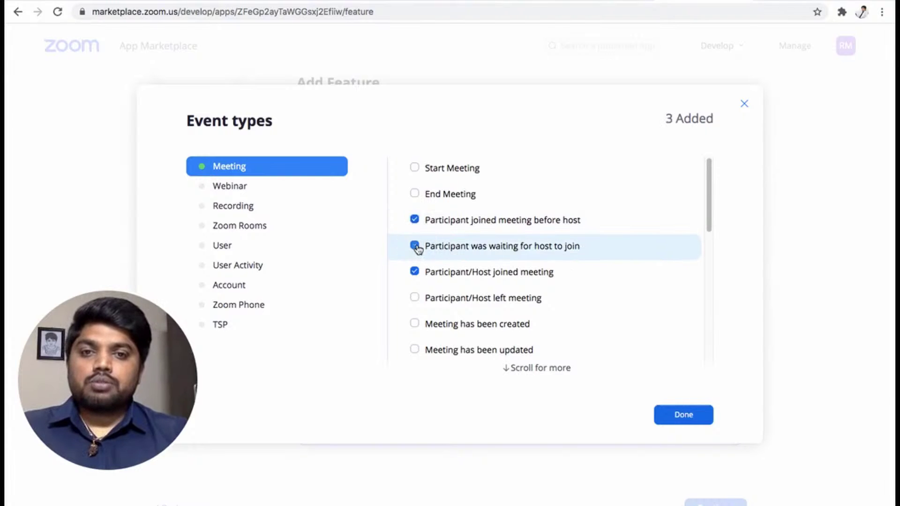
{"action": "left_click", "coordinate": [415, 298]}
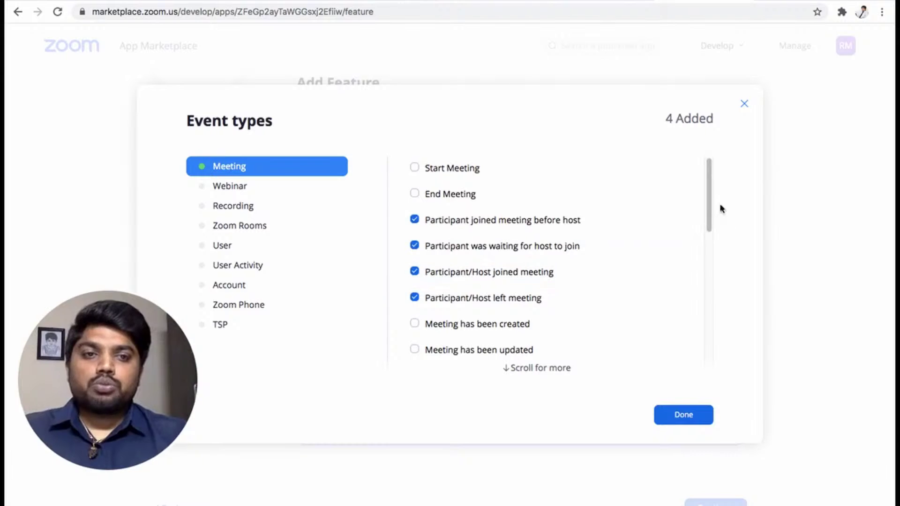
{"action": "mouse_move", "coordinate": [707, 199]}
{"action": "left_mouse_down"}
{"action": "mouse_move", "coordinate": [699, 341]}
{"action": "mouse_move", "coordinate": [707, 189]}
{"action": "left_mouse_up"}
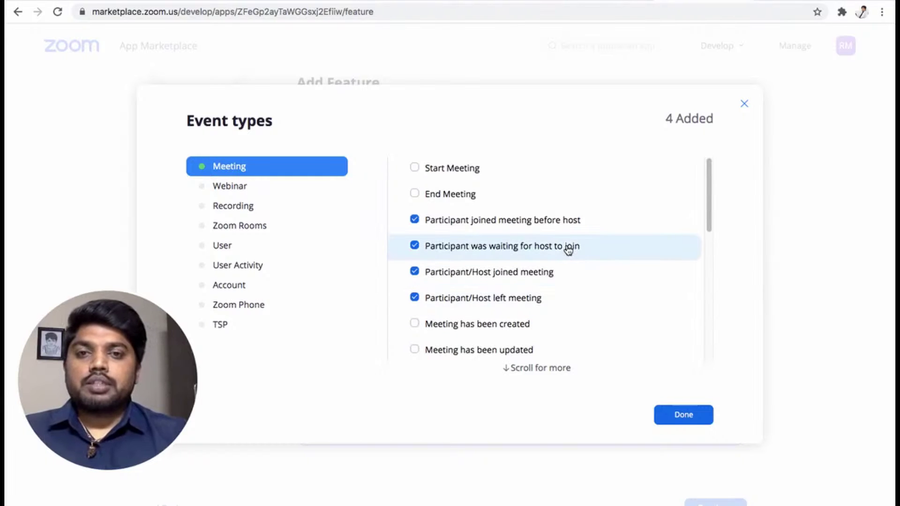
Confirm the four events, save the subscription, activate the app, and return to Marketplace home
{"action": "left_click", "coordinate": [682, 415]}
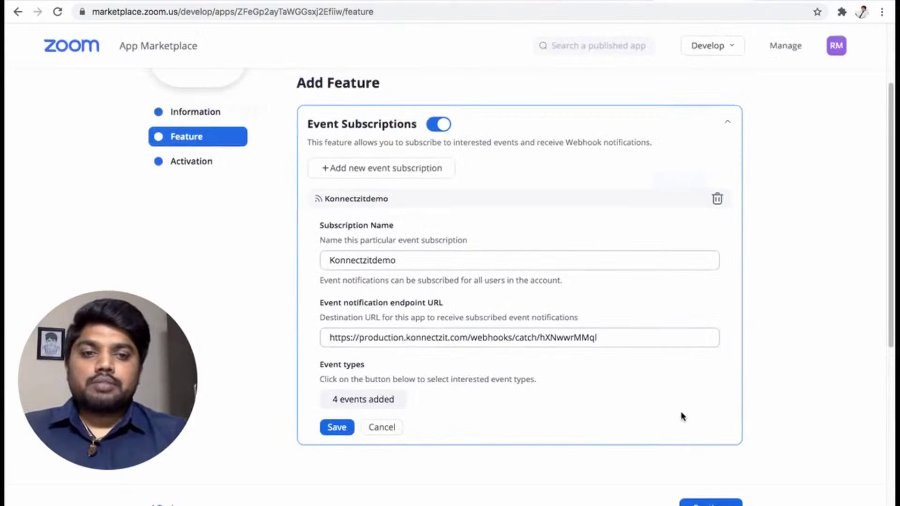
{"action": "left_click", "coordinate": [337, 427]}
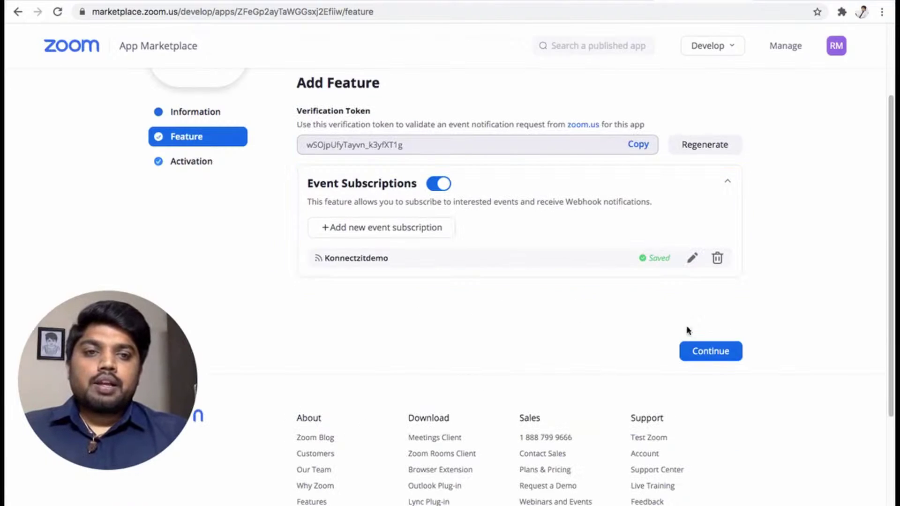
{"action": "left_click", "coordinate": [708, 354]}
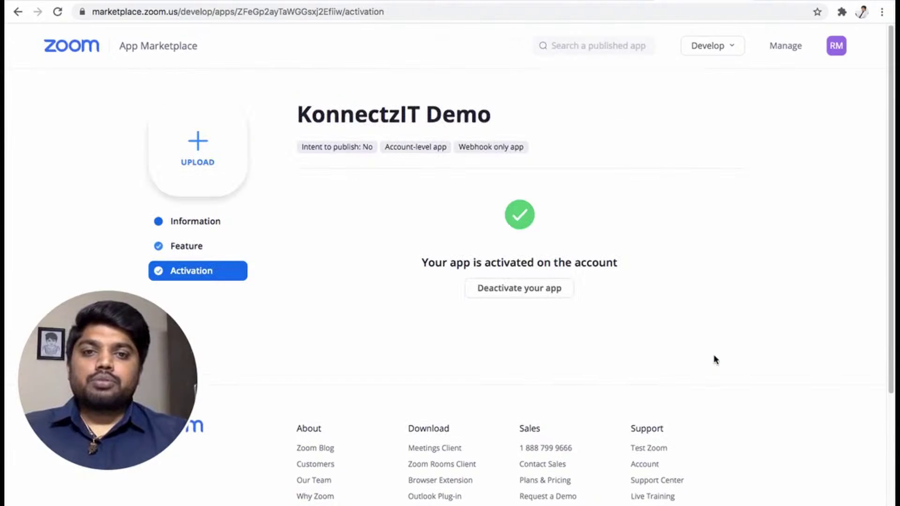
{"action": "left_click", "coordinate": [92, 52]}
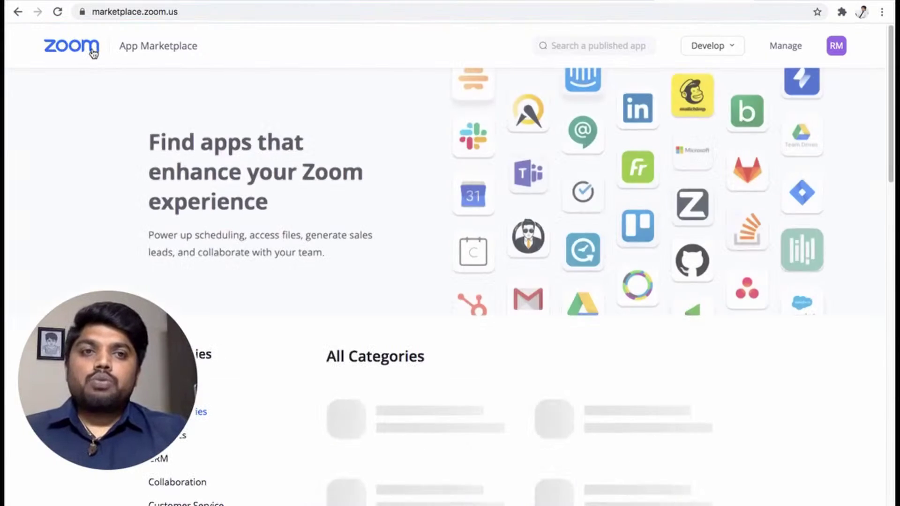
{"action": "left_click_drag", "start_coordinate": [98, 376], "coordinate": [763, 430]}
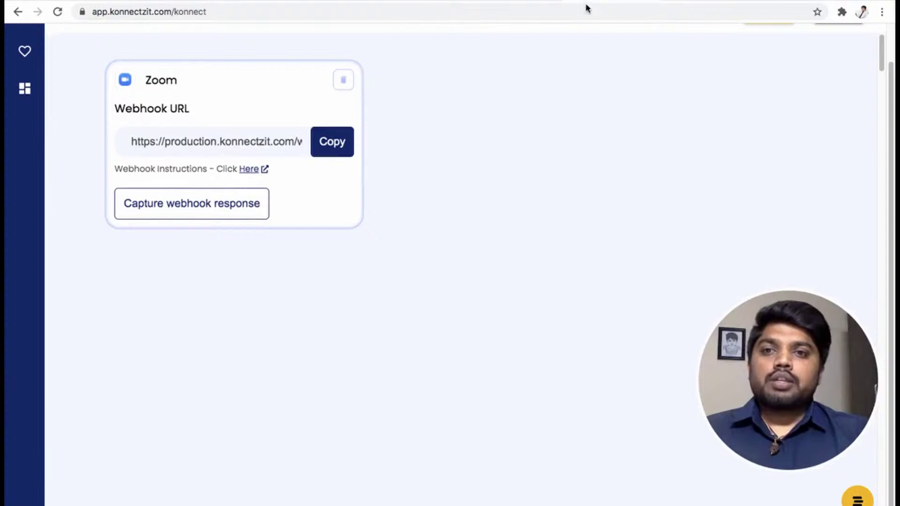
Start capturing a webhook response on the Zoom trigger, then return to the Marketplace tab
{"action": "left_click", "coordinate": [280, 99]}
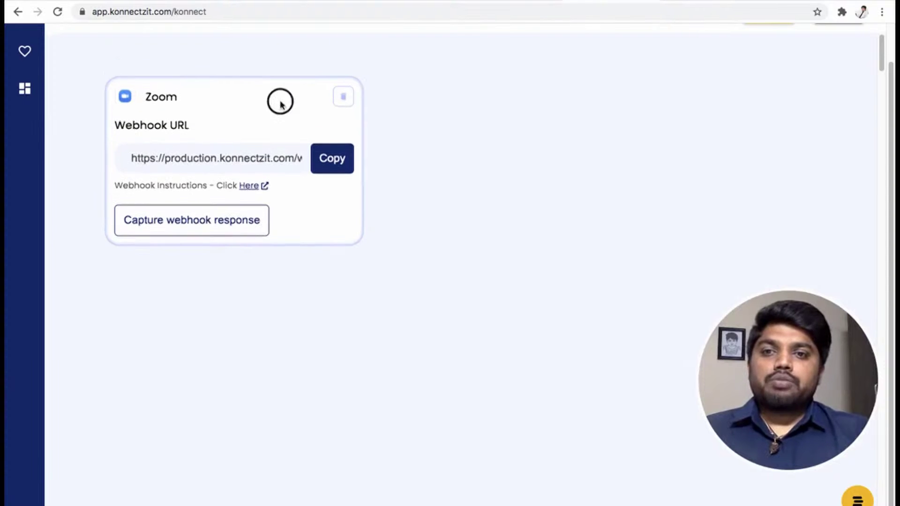
{"action": "left_click", "coordinate": [237, 226]}
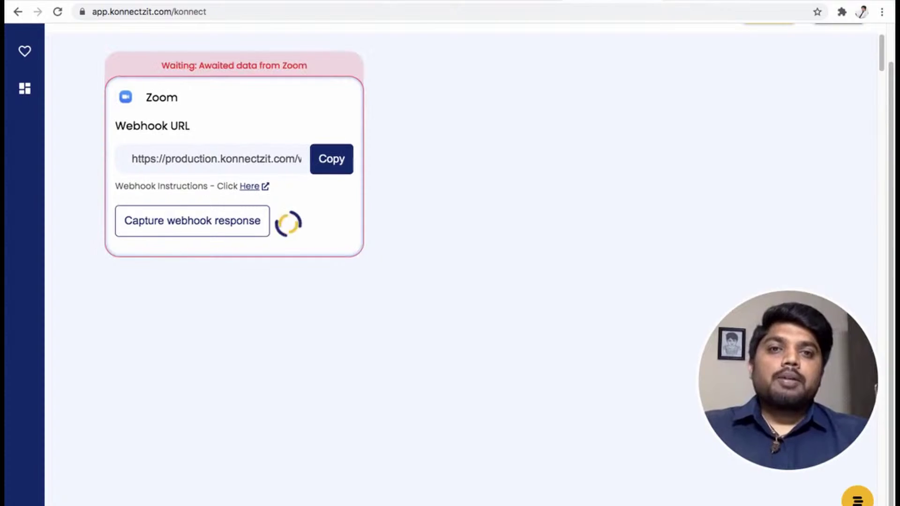
{"action": "left_click", "coordinate": [698, 1]}
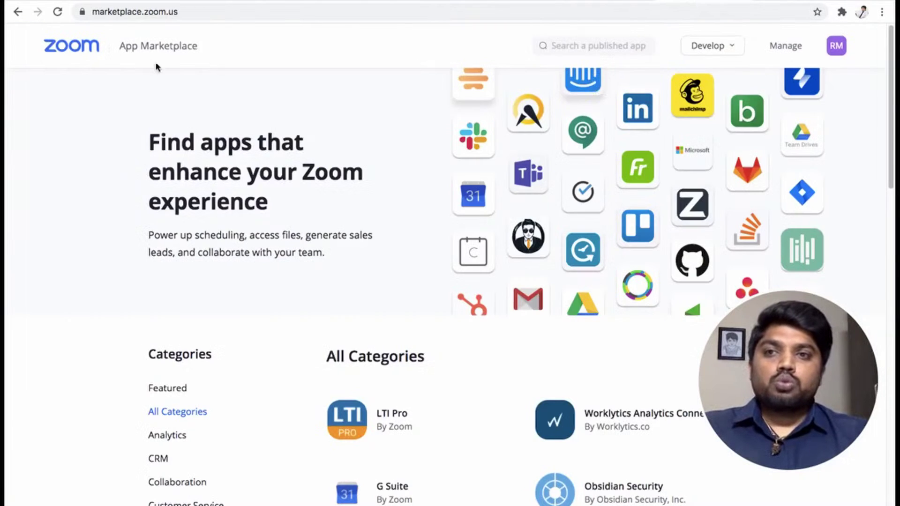
Load zoom.us and host a video-on meeting, opening it in the Zoom desktop app
{"action": "double_click", "coordinate": [141, 11]}
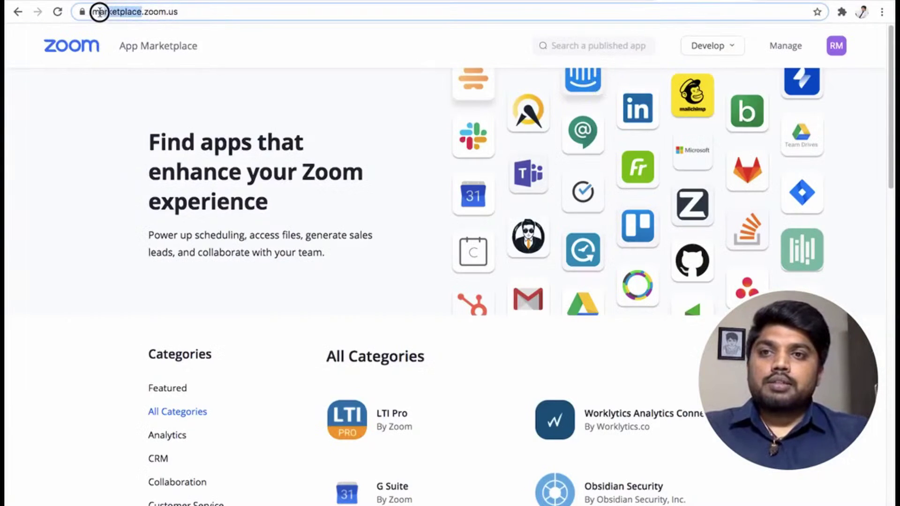
{"action": "key", "text": "BackSpace"}
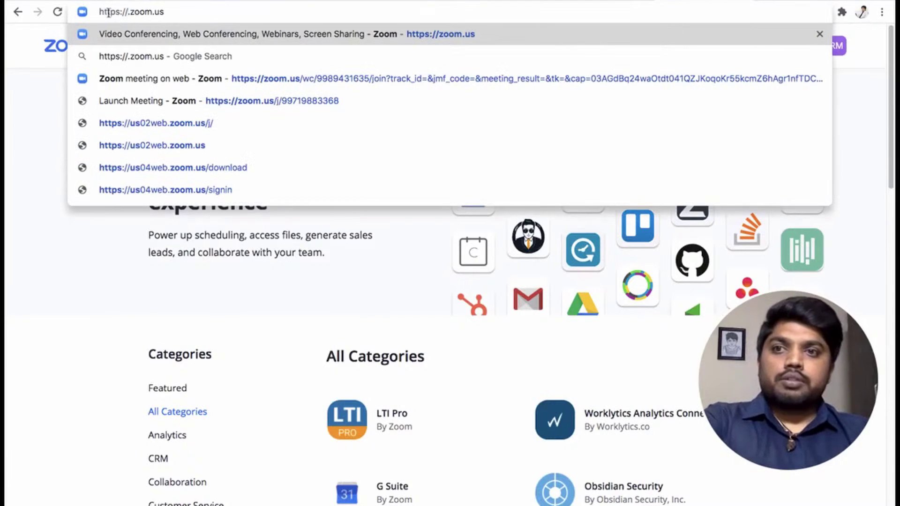
{"action": "key", "text": "Delete"}
{"action": "key", "text": "Return"}
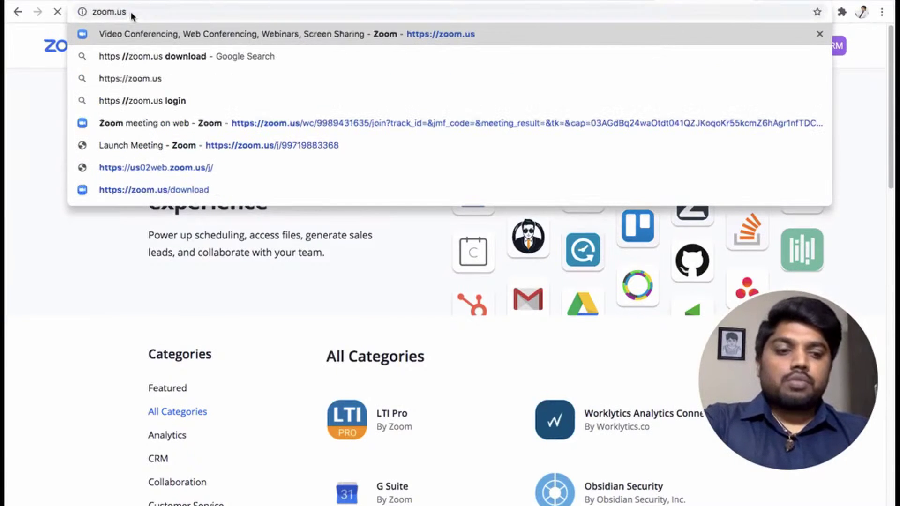
{"action": "mouse_move", "coordinate": [764, 68]}
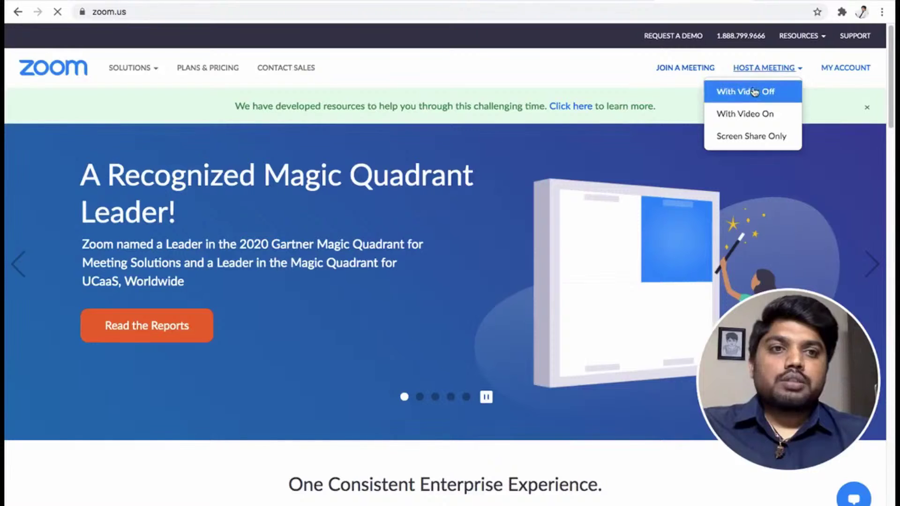
{"action": "left_click", "coordinate": [749, 121]}
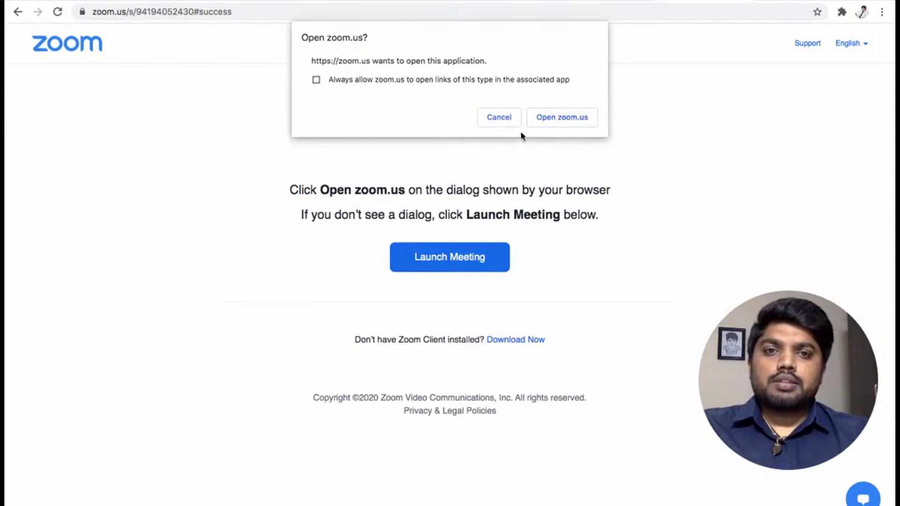
{"action": "left_click", "coordinate": [555, 119]}
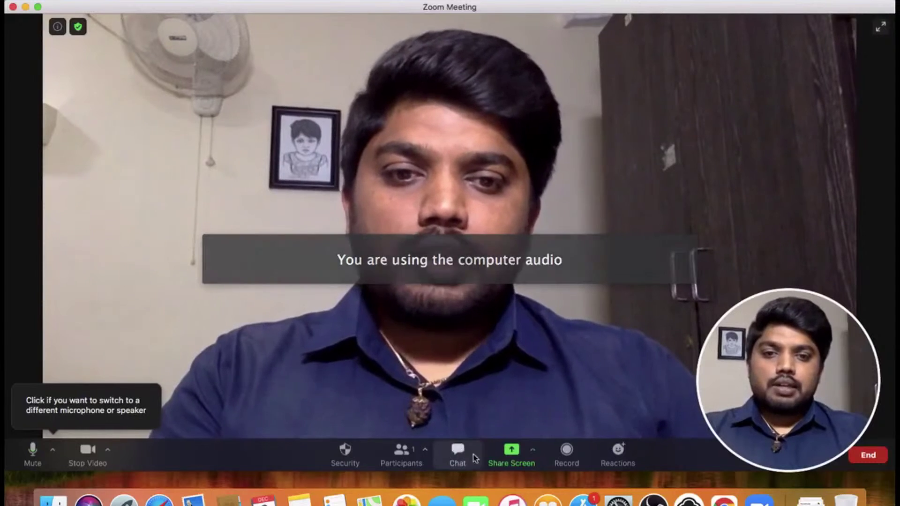
Admit the waiting participant from the Participants list, then return to KonnectzIT's received payload
{"action": "left_click", "coordinate": [403, 454]}
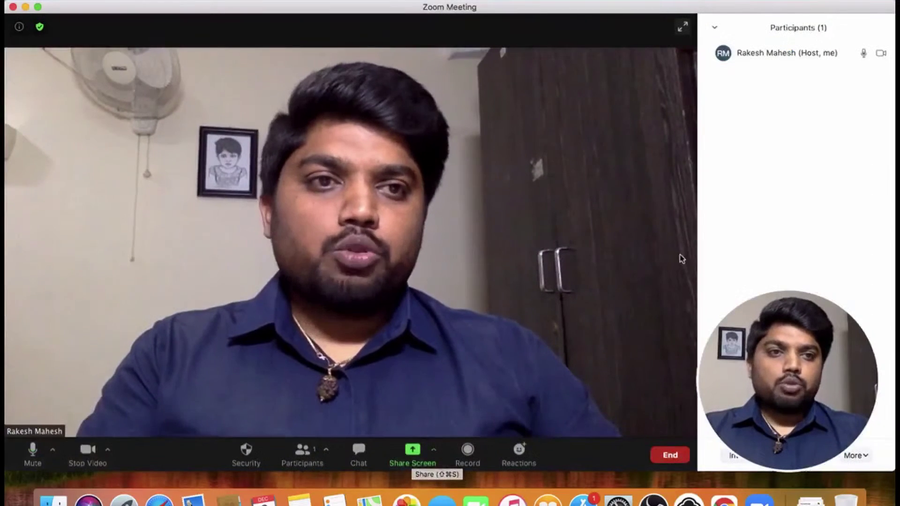
{"action": "left_click_drag", "start_coordinate": [759, 458], "coordinate": [98, 418]}
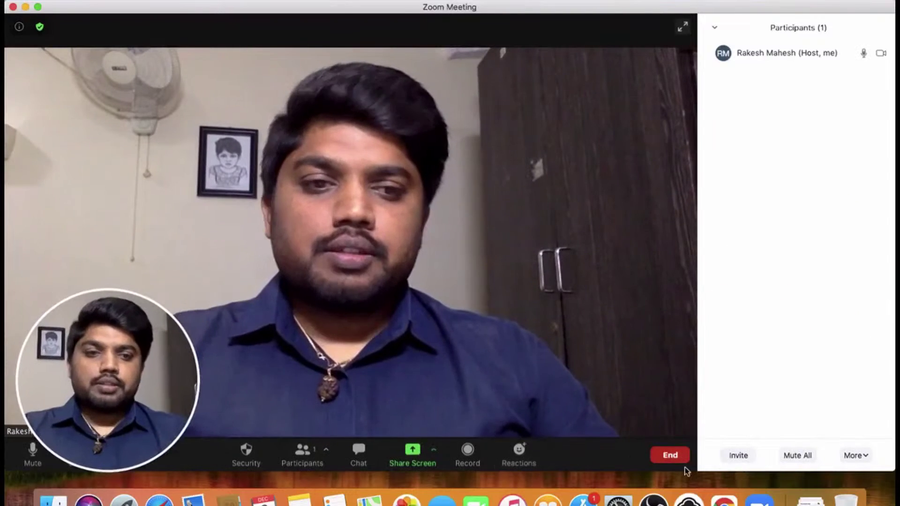
{"action": "left_click", "coordinate": [865, 80]}
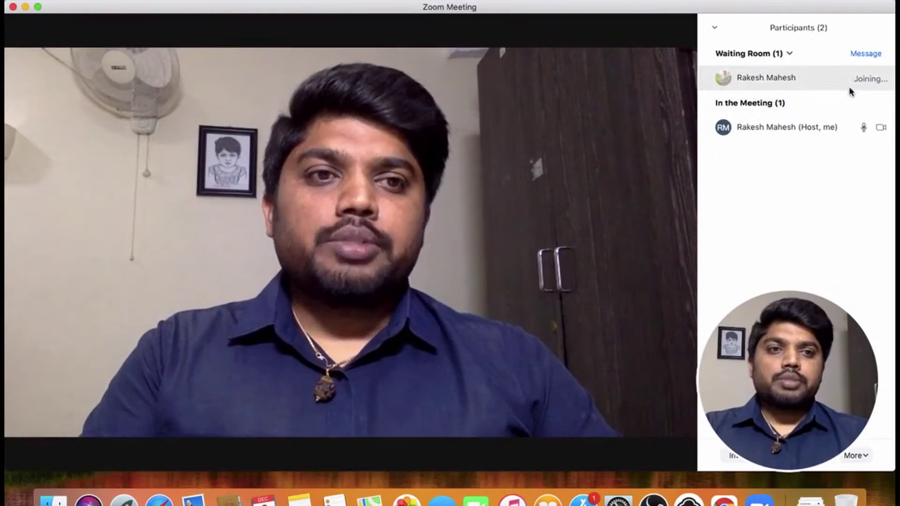
{"action": "key", "text": "super+Tab"}
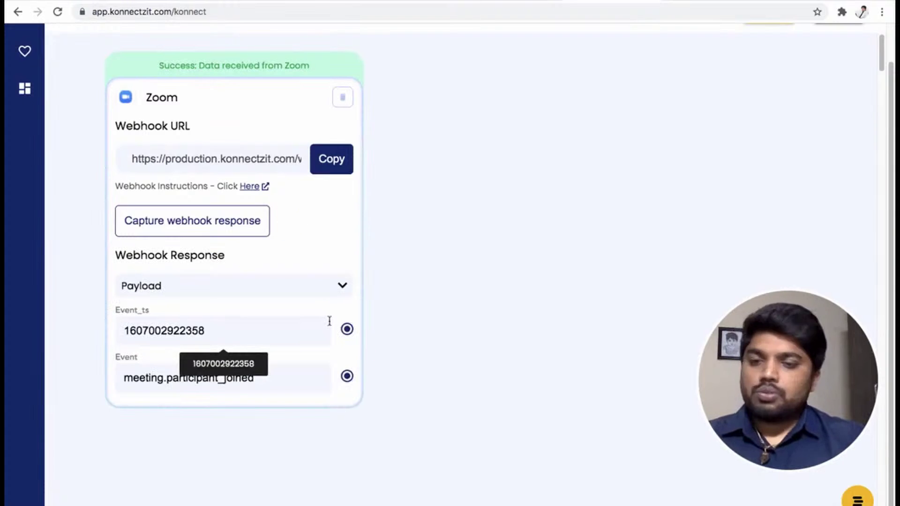
Close the Zoom launcher window and return to the konnect editor in Chrome
{"action": "key", "text": "super+Tab"}
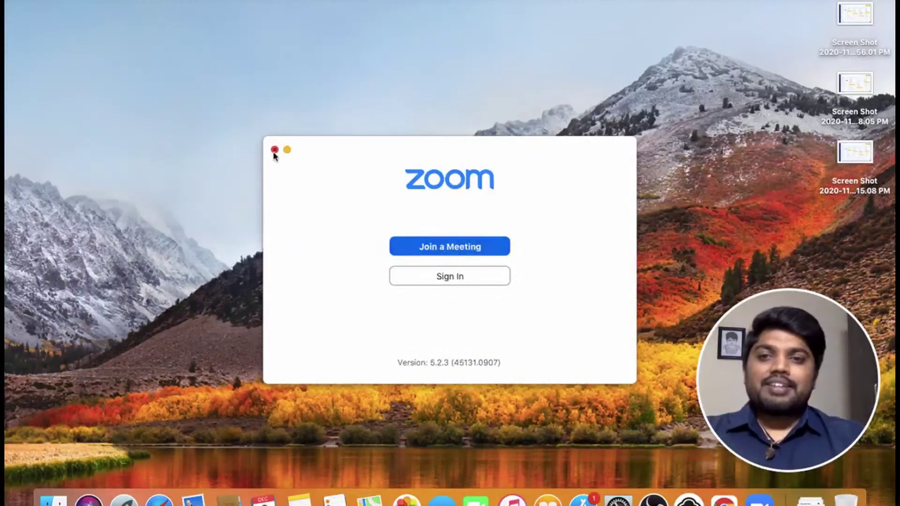
{"action": "left_click", "coordinate": [274, 150]}
{"action": "key", "text": "super+Tab"}
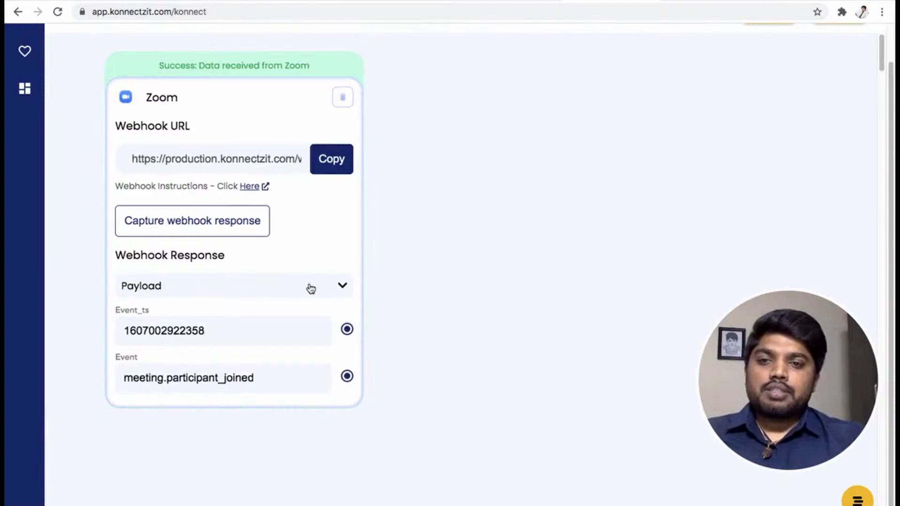
Expand Payload > Object > Participant in the webhook response to reveal user ID, name and join time
{"action": "left_click", "coordinate": [340, 285]}
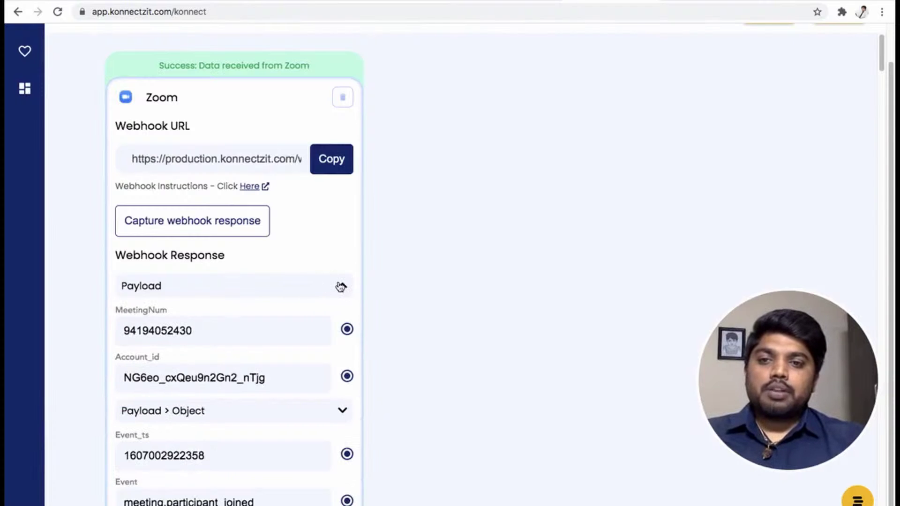
{"action": "scroll", "coordinate": [437, 319], "scroll_direction": "down", "scroll_amount": 3}
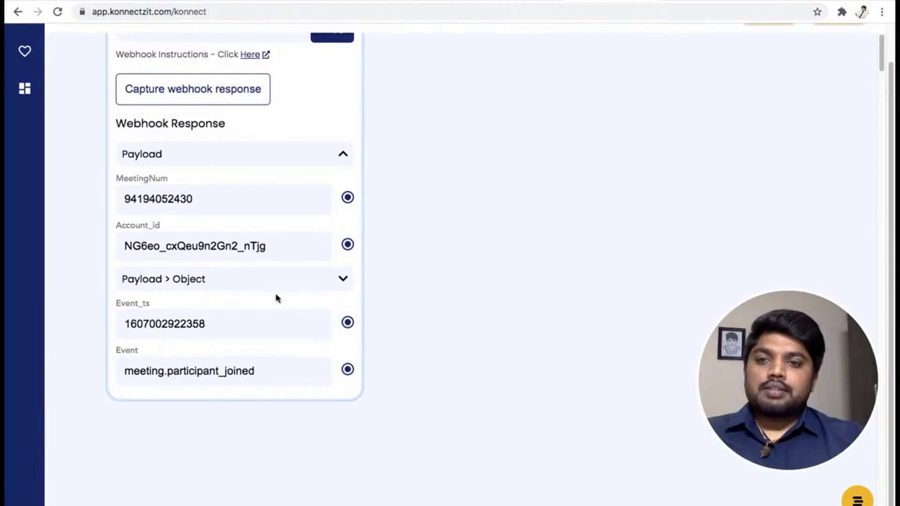
{"action": "left_click", "coordinate": [306, 280]}
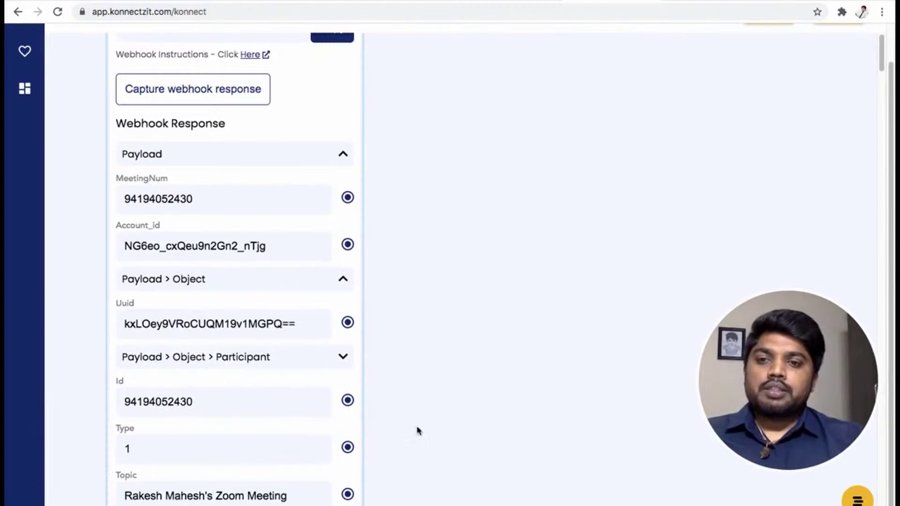
{"action": "scroll", "coordinate": [418, 375], "scroll_direction": "down", "scroll_amount": 5}
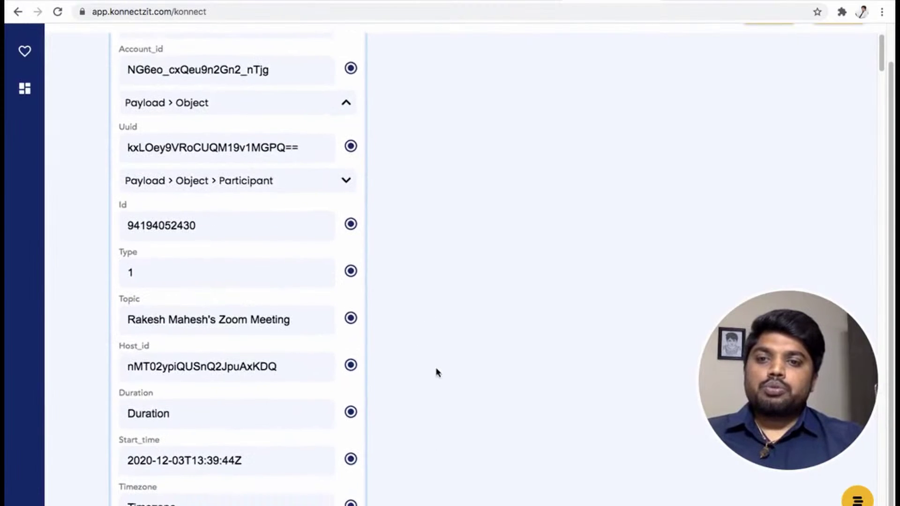
{"action": "scroll", "coordinate": [291, 341], "scroll_direction": "down", "scroll_amount": 3}
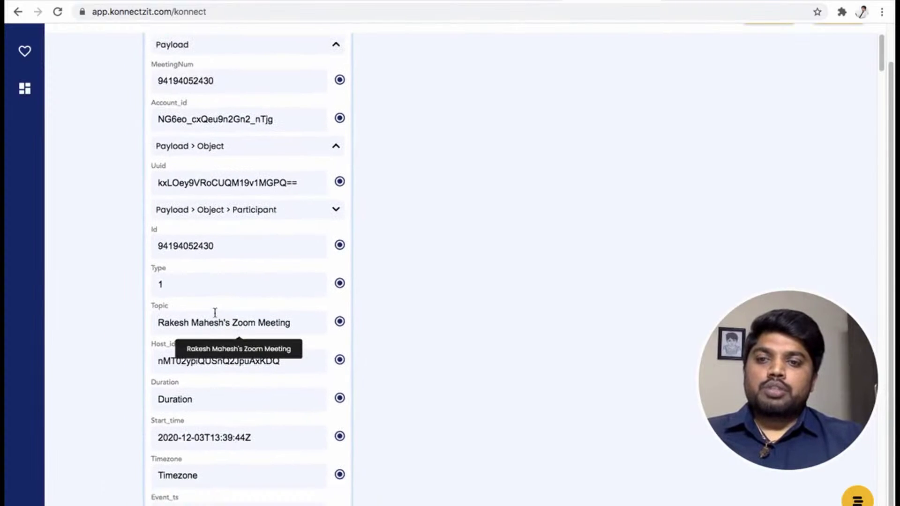
{"action": "left_click", "coordinate": [273, 214]}
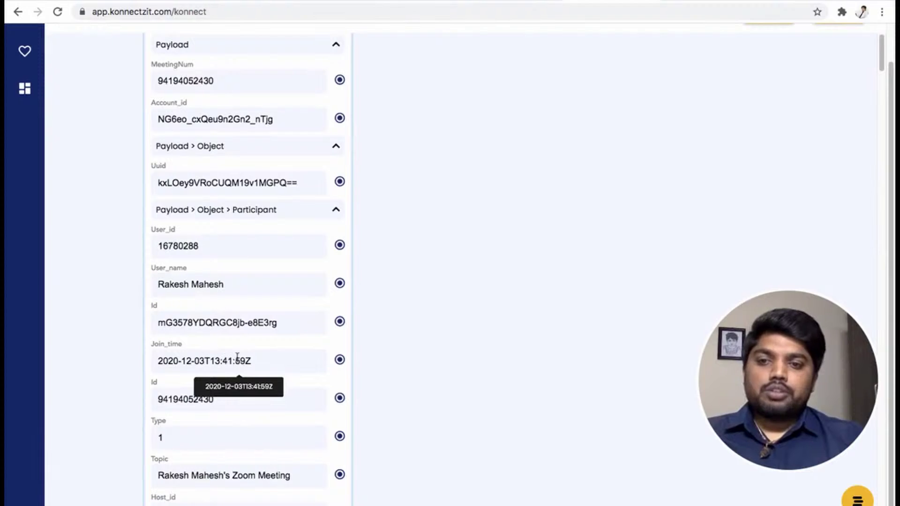
{"action": "scroll", "coordinate": [445, 334], "scroll_direction": "down", "scroll_amount": 3}
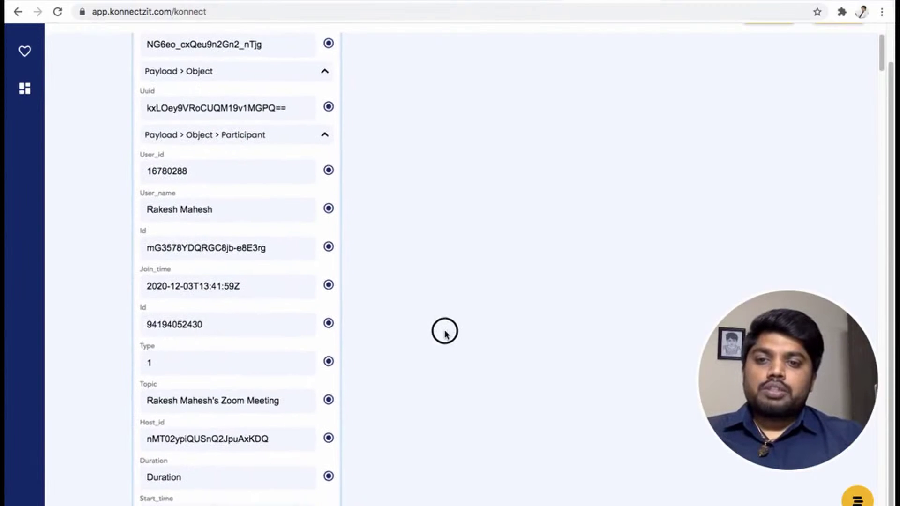
{"action": "scroll", "coordinate": [444, 332], "scroll_direction": "down", "scroll_amount": 1}
{"action": "scroll", "coordinate": [445, 334], "scroll_direction": "up", "scroll_amount": 3}
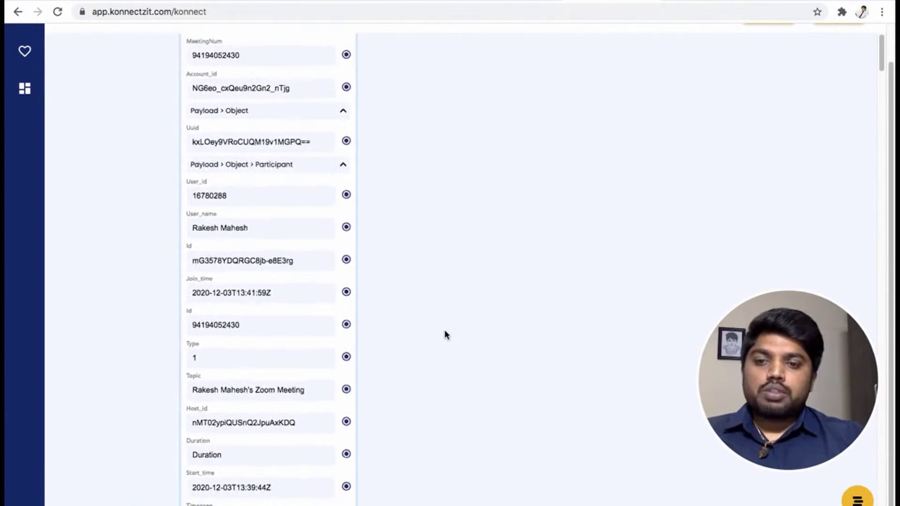
{"action": "scroll", "coordinate": [445, 335], "scroll_direction": "up", "scroll_amount": 3}
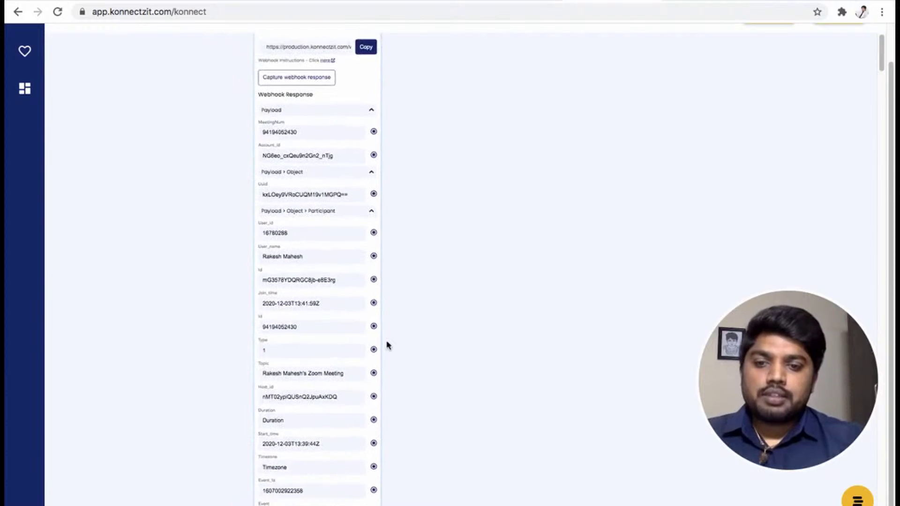
{"action": "scroll", "coordinate": [384, 344], "scroll_direction": "down", "scroll_amount": 5}
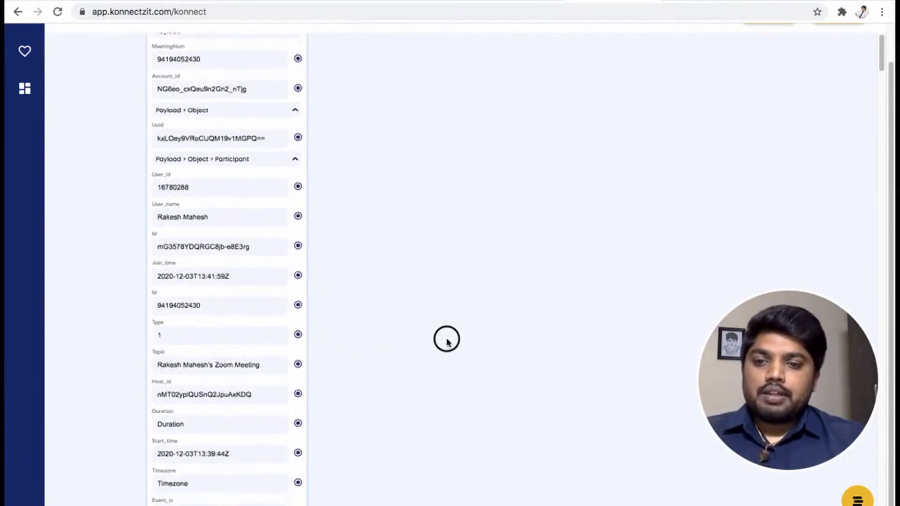
{"action": "scroll", "coordinate": [443, 328], "scroll_direction": "down", "scroll_amount": 2}
{"action": "scroll", "coordinate": [413, 357], "scroll_direction": "up", "scroll_amount": 3}
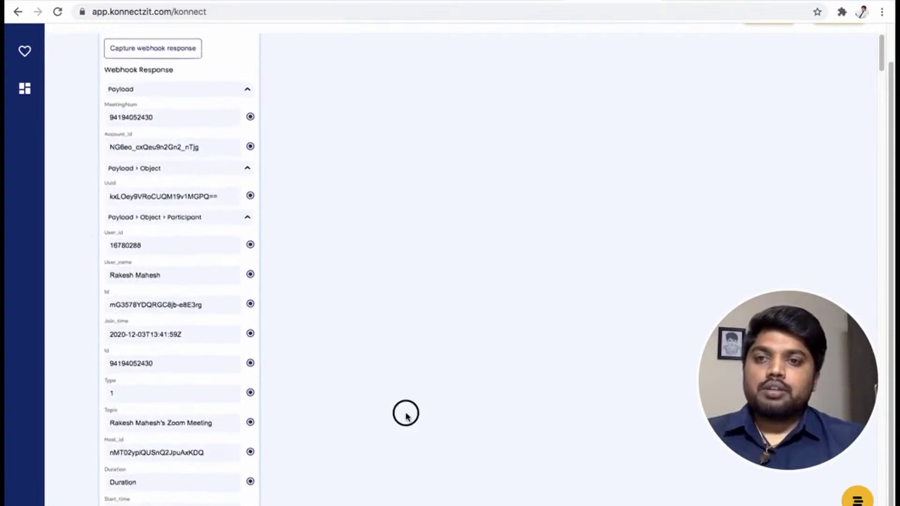
{"action": "scroll", "coordinate": [409, 419], "scroll_direction": "up", "scroll_amount": 1}
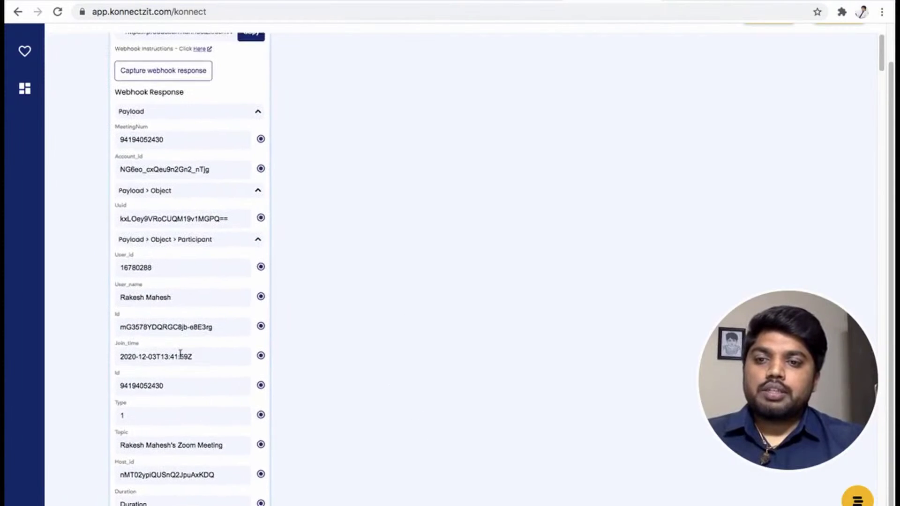
{"action": "scroll", "coordinate": [180, 356], "scroll_direction": "down", "scroll_amount": 2}
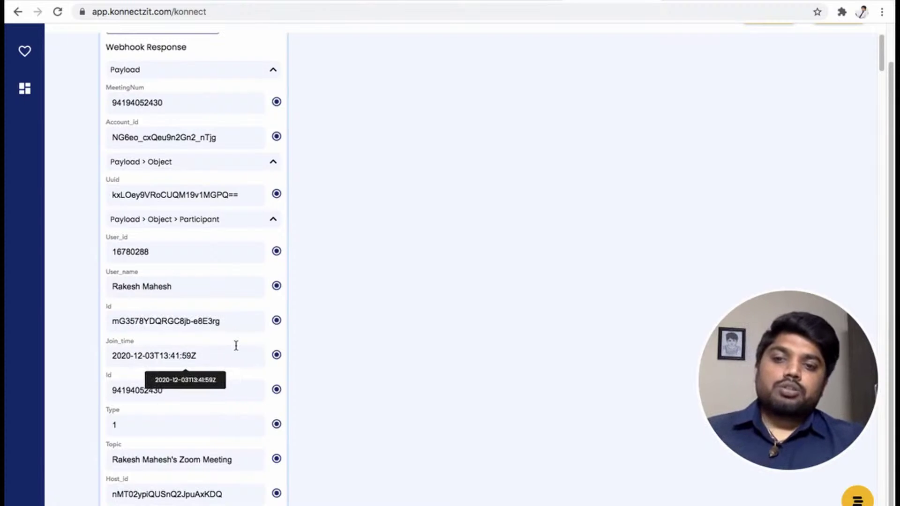
{"action": "left_click_drag", "start_coordinate": [349, 253], "coordinate": [362, 210]}
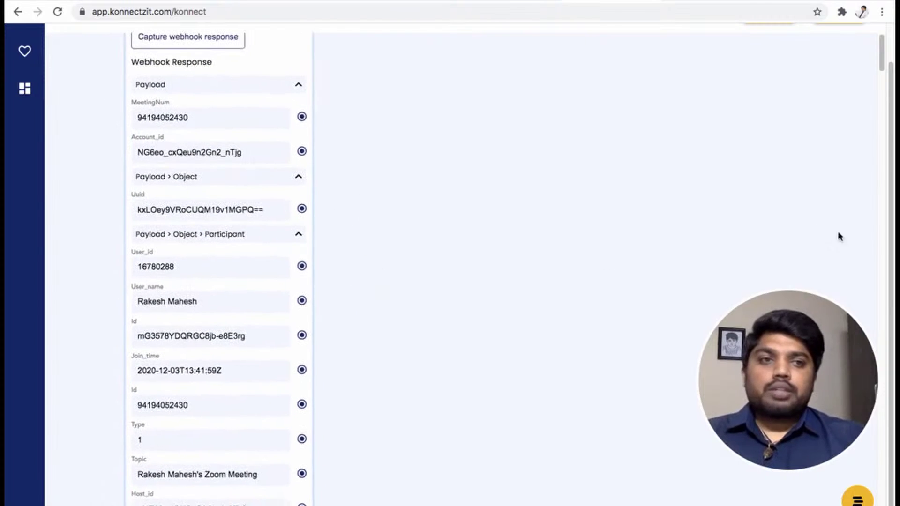
{"action": "left_click_drag", "start_coordinate": [890, 211], "coordinate": [518, 134]}
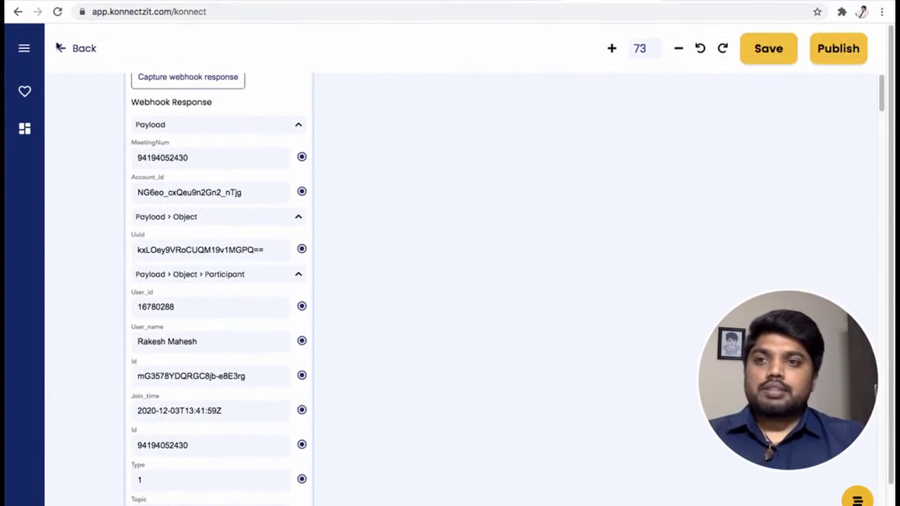
Search 'sheet' and add a Google Sheet step to the canvas after the Zoom trigger
{"action": "left_click", "coordinate": [23, 48]}
{"action": "type", "text": "sheet"}
{"action": "left_click_drag", "start_coordinate": [40, 181], "coordinate": [354, 150]}
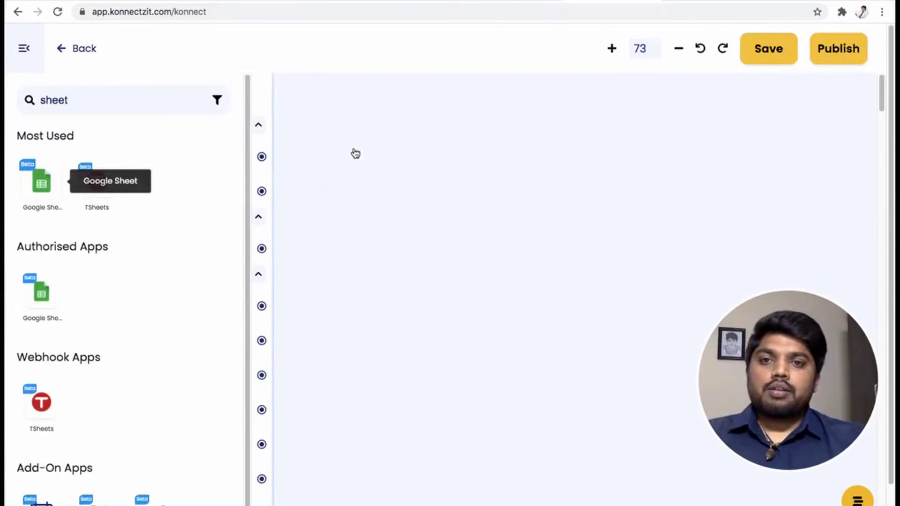
{"action": "left_click", "coordinate": [24, 49]}
{"action": "left_click_drag", "start_coordinate": [465, 181], "coordinate": [461, 95]}
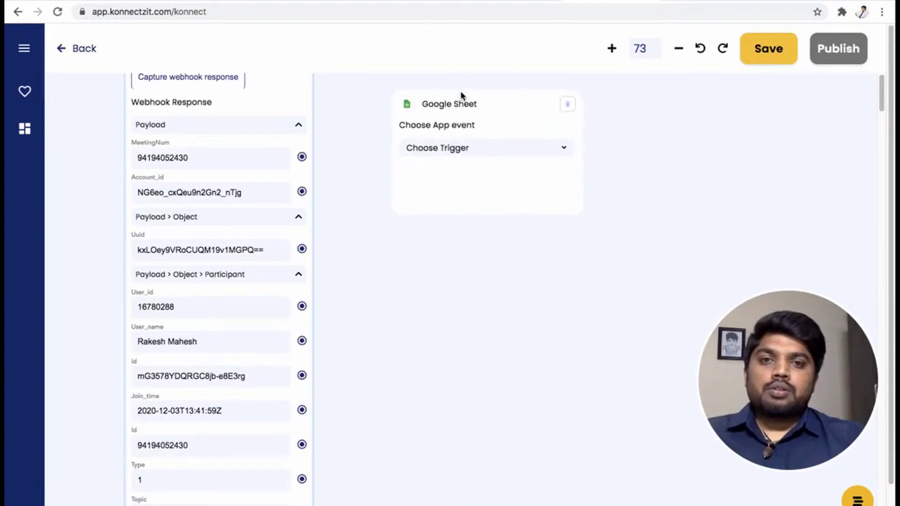
Set the Google Sheet action to Create Spreadsheet Row in KonnectzIT Demo Sheets, Sheet1
{"action": "left_click", "coordinate": [466, 148]}
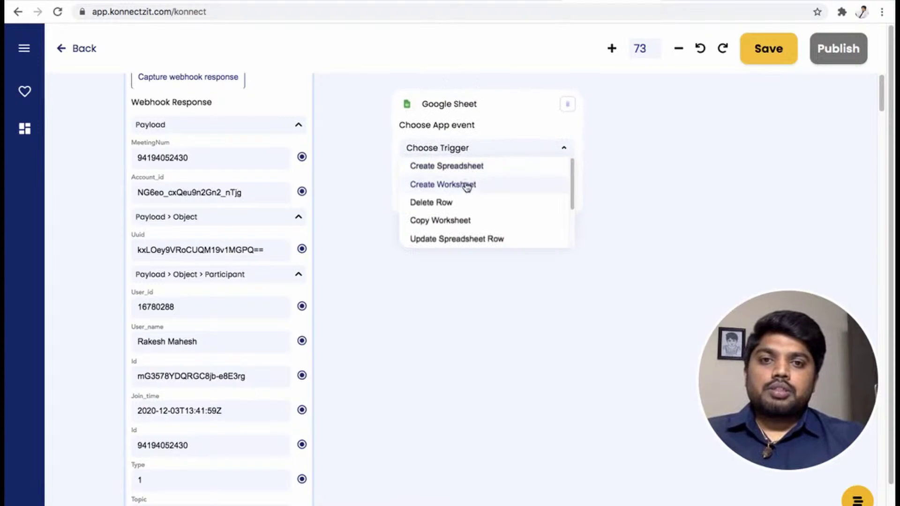
{"action": "left_click_drag", "start_coordinate": [571, 183], "coordinate": [572, 211]}
{"action": "left_click", "coordinate": [466, 222]}
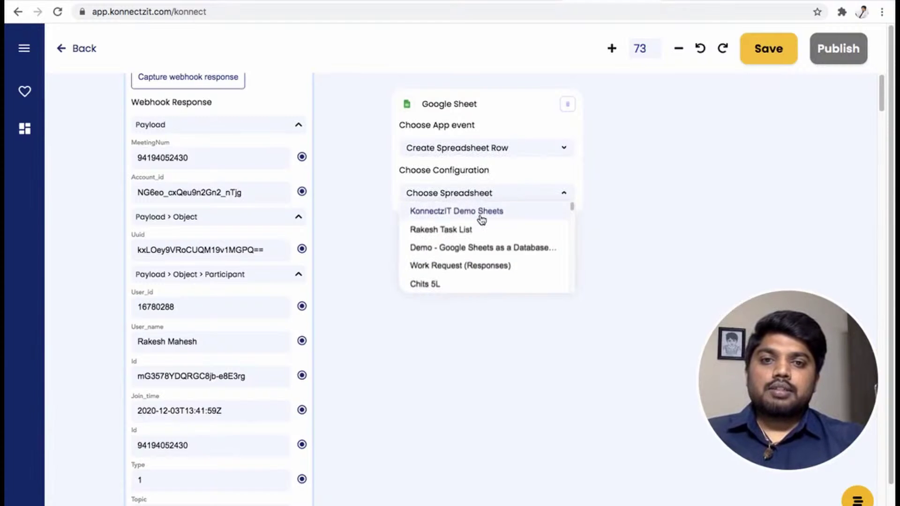
{"action": "left_click", "coordinate": [480, 212]}
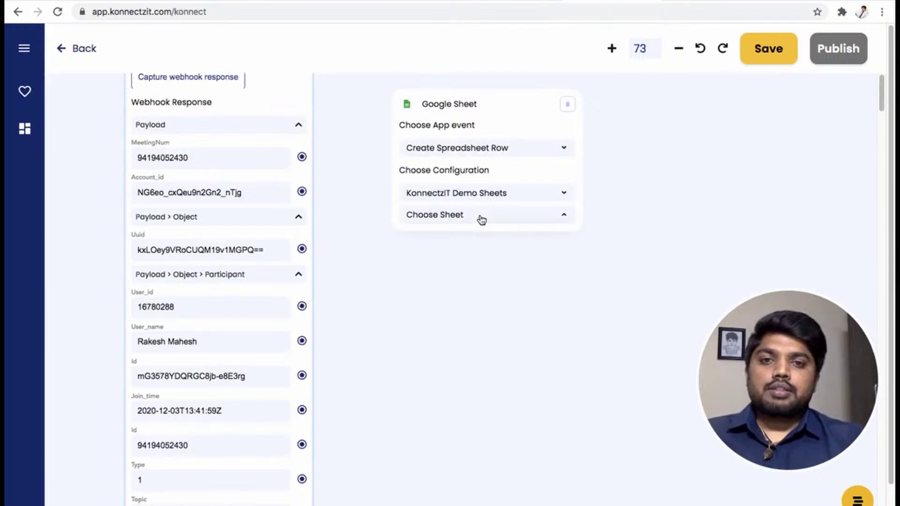
{"action": "left_click", "coordinate": [468, 232]}
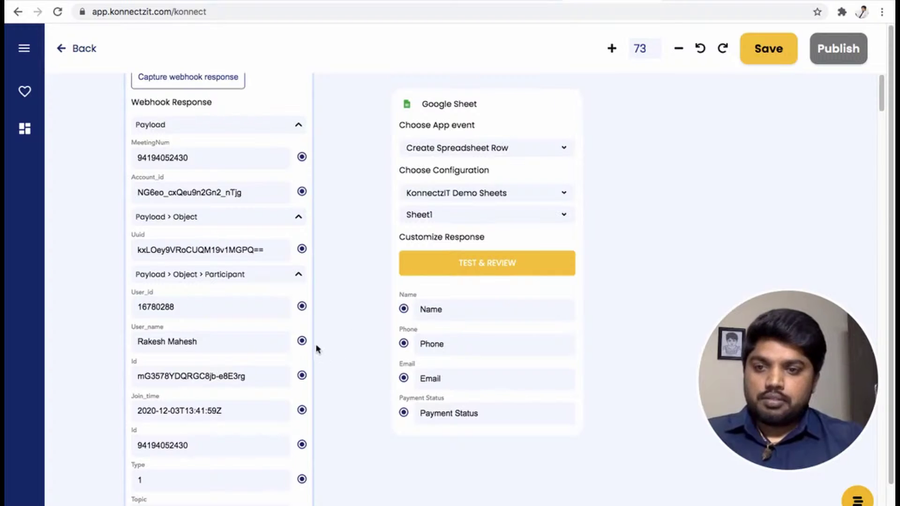
Map User_name to Name, User_id to Phone, and Join_time to Payment Status
{"action": "left_click_drag", "start_coordinate": [300, 344], "coordinate": [405, 312]}
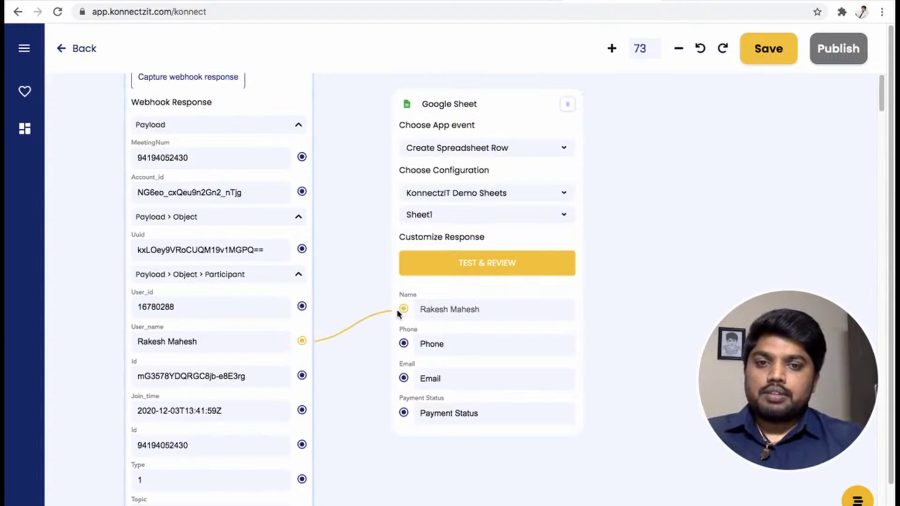
{"action": "left_click_drag", "start_coordinate": [301, 306], "coordinate": [403, 344]}
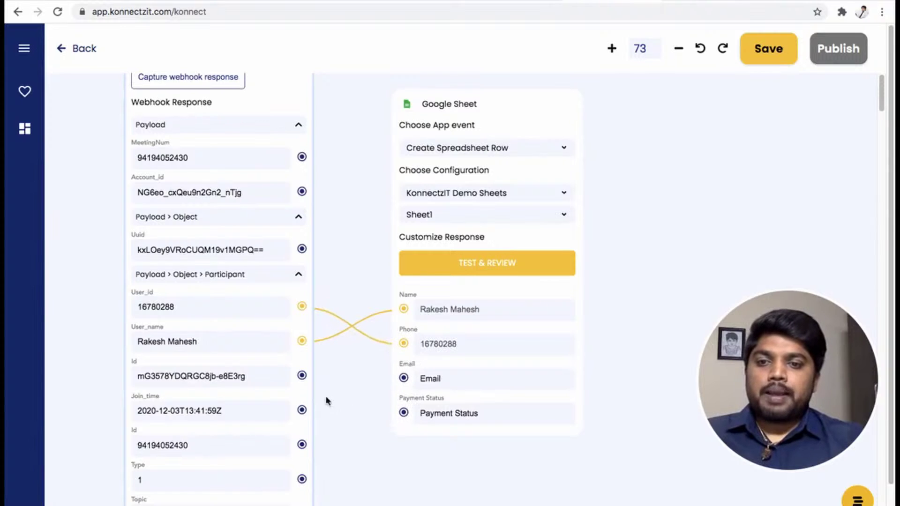
{"action": "left_click_drag", "start_coordinate": [302, 411], "coordinate": [403, 413]}
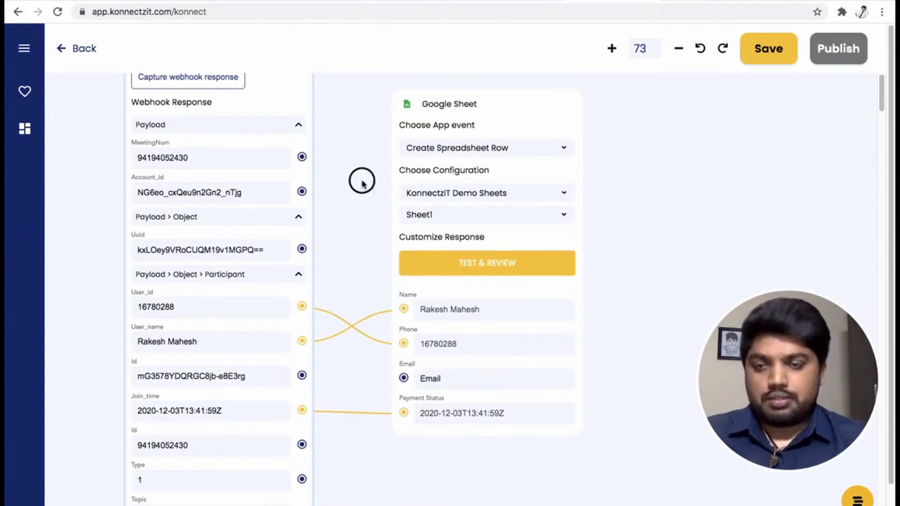
{"action": "left_click_drag", "start_coordinate": [361, 181], "coordinate": [373, 364]}
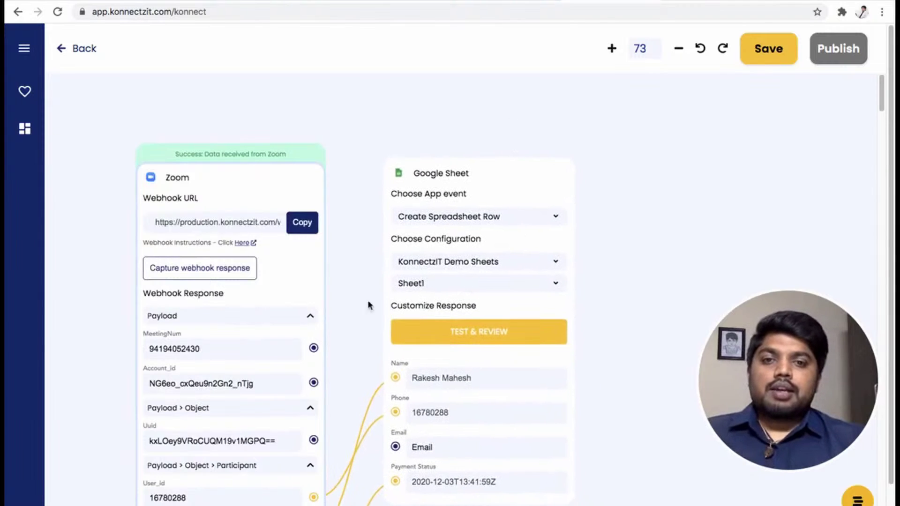
Send test participant data to the Google Sheet, then publish the konnect and confirm
{"action": "left_click_drag", "start_coordinate": [367, 305], "coordinate": [400, 294]}
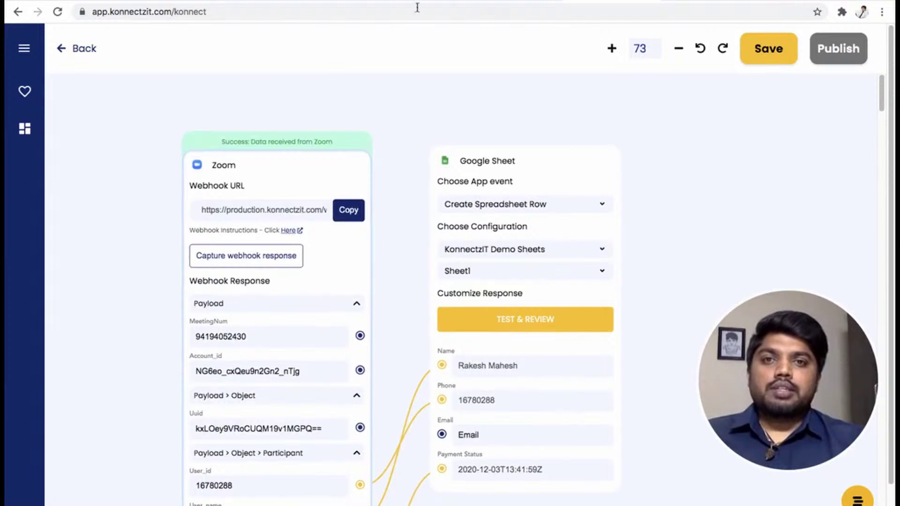
{"action": "key", "text": "ctrl+Tab"}
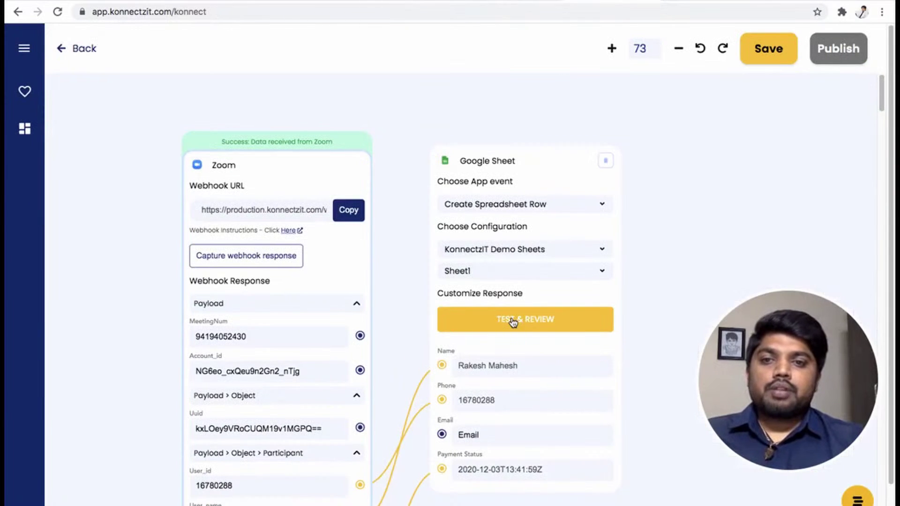
{"action": "left_click", "coordinate": [514, 322]}
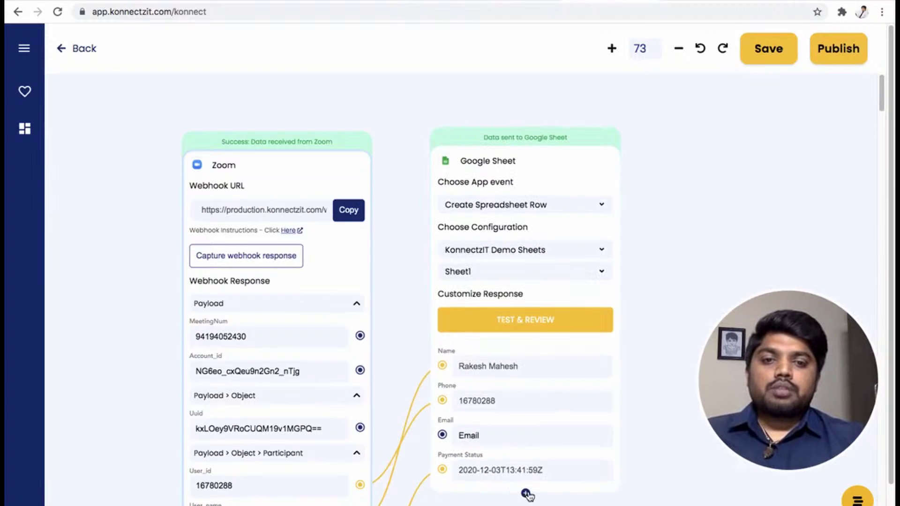
{"action": "left_click", "coordinate": [837, 50]}
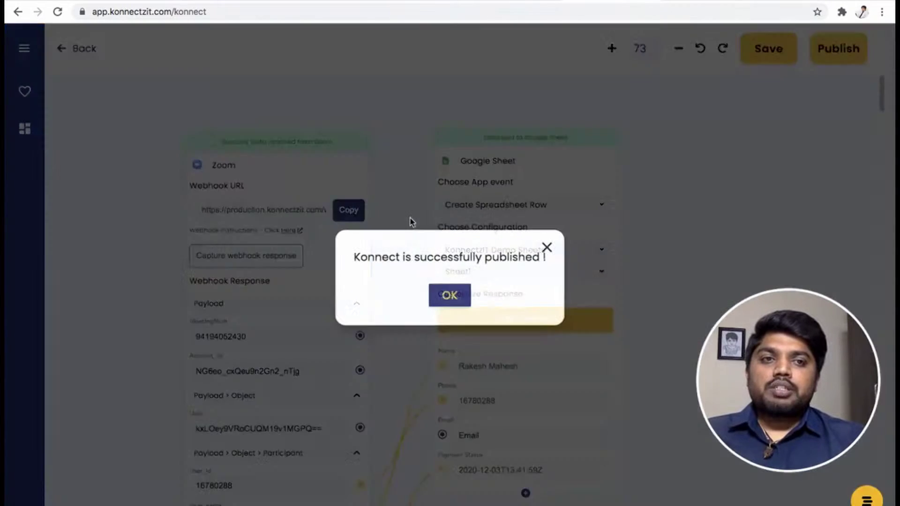
{"action": "left_click", "coordinate": [449, 294]}
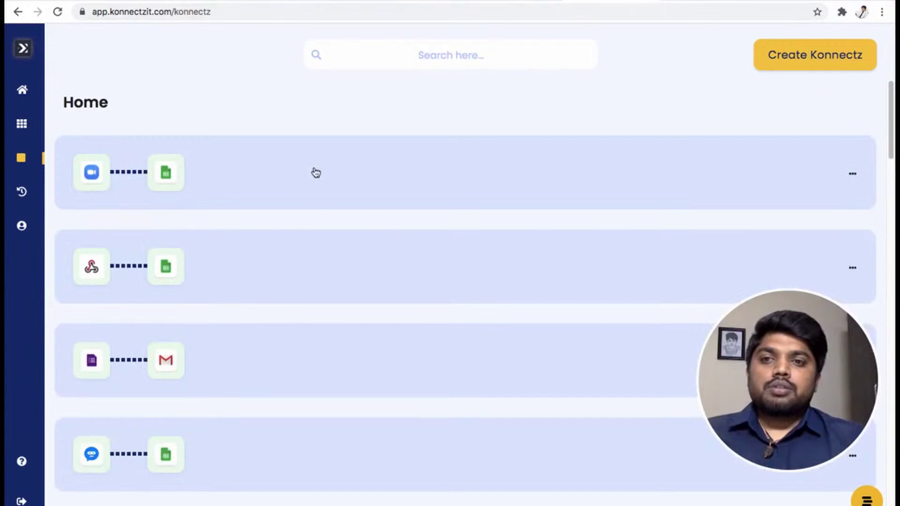
Check row 2 of the sheet: participant name in A2, ID in B2, 2020-12-03T13:41:59Z in D2
{"action": "left_click", "coordinate": [316, 173]}
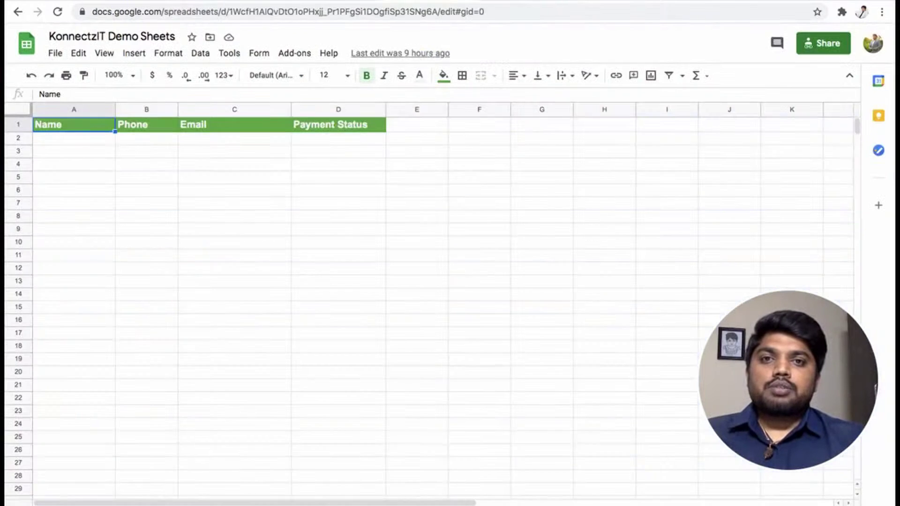
{"action": "left_click", "coordinate": [94, 138]}
{"action": "left_click", "coordinate": [176, 137]}
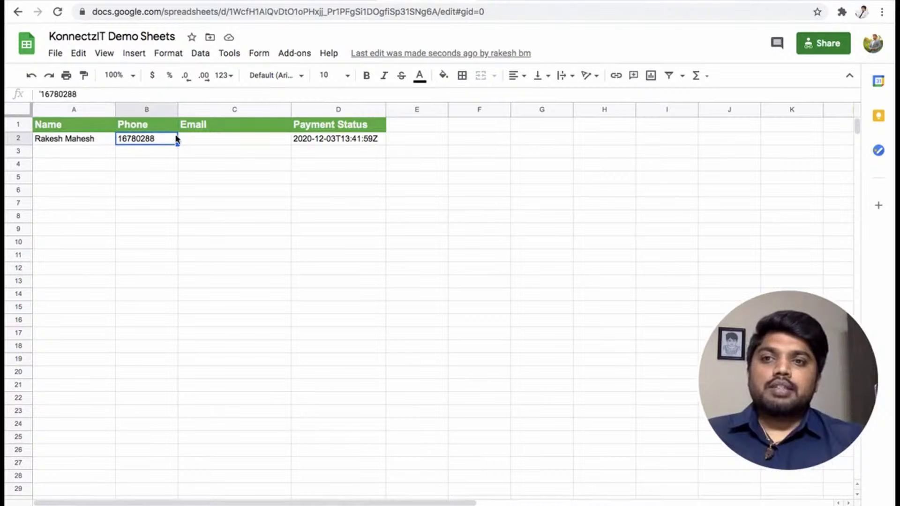
{"action": "left_click", "coordinate": [321, 143]}
{"action": "left_click", "coordinate": [81, 155]}
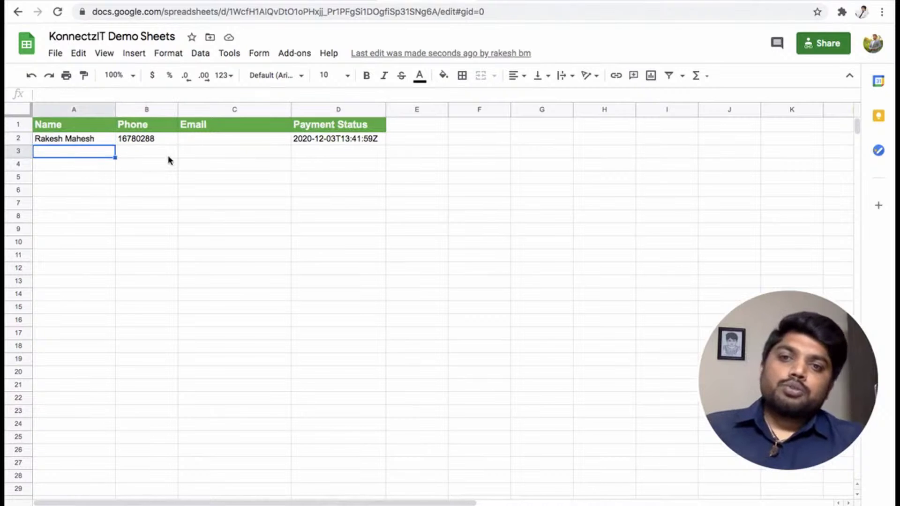
{"action": "left_click", "coordinate": [94, 140]}
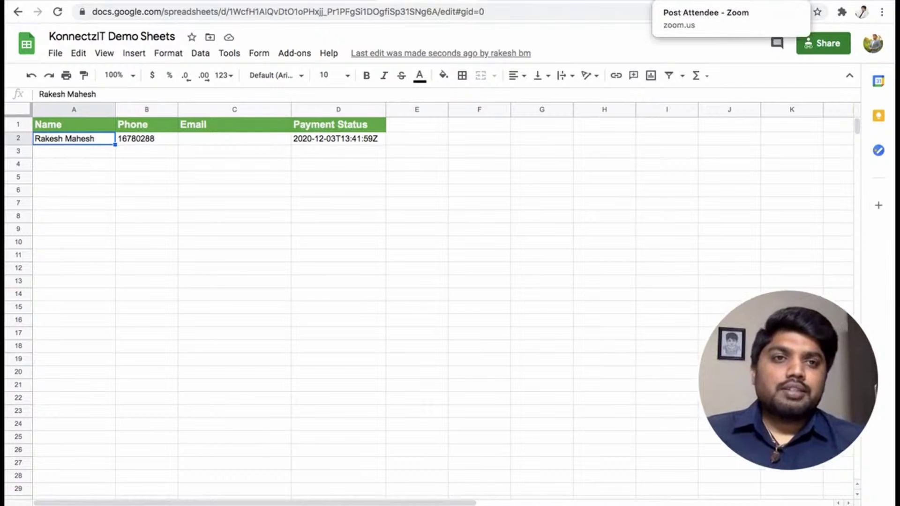
{"action": "left_click", "coordinate": [702, 1]}
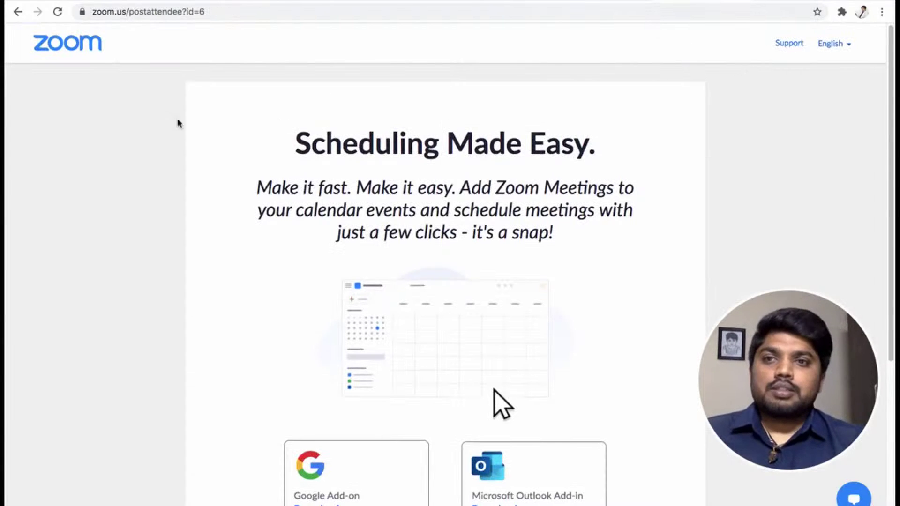
Host a Zoom meeting with video on and show its participants list
{"action": "left_click", "coordinate": [80, 45]}
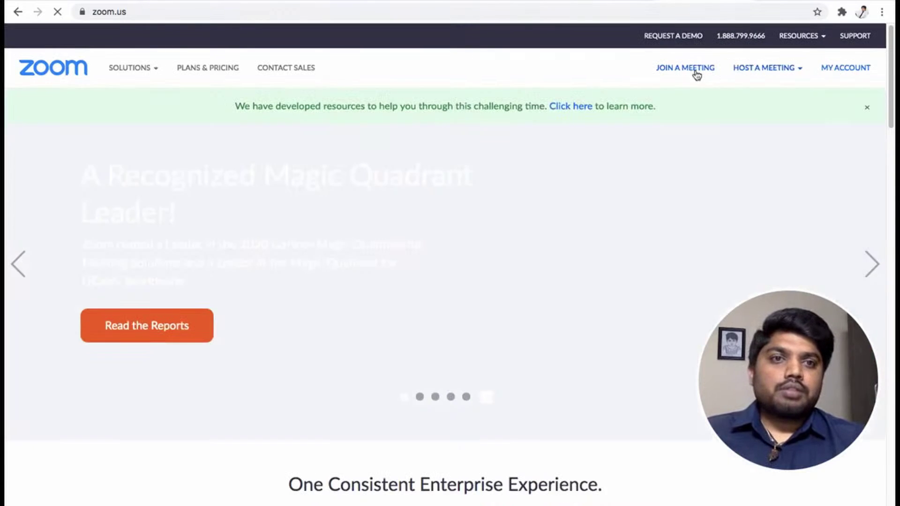
{"action": "mouse_move", "coordinate": [753, 66]}
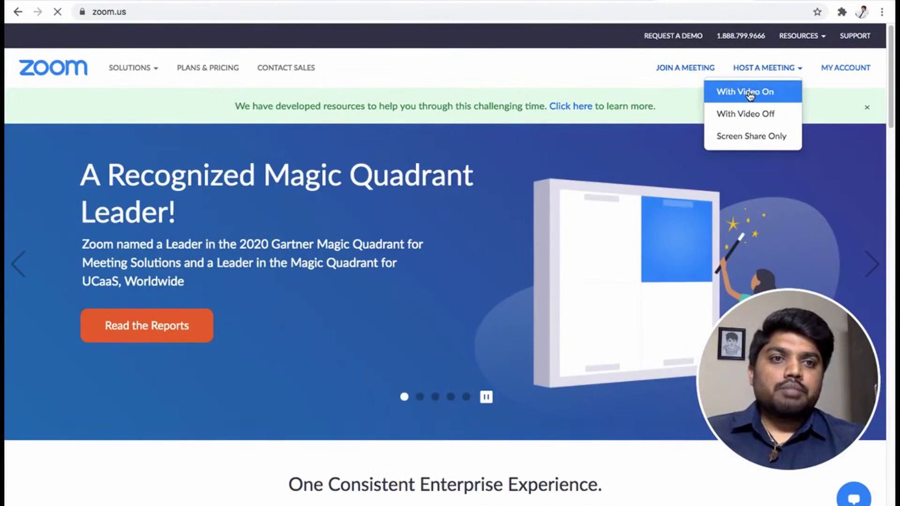
{"action": "left_click", "coordinate": [748, 115]}
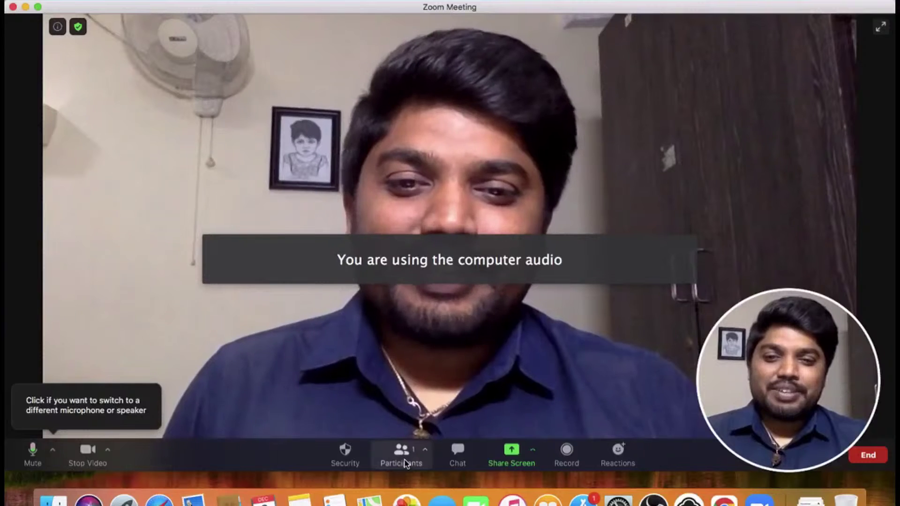
{"action": "left_click", "coordinate": [402, 454]}
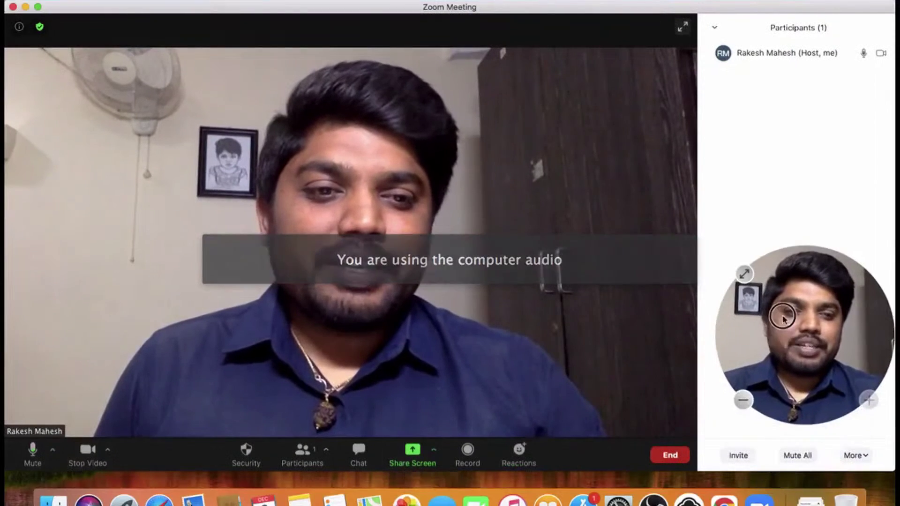
Copy the meeting invite link and enter a guest name on the web join page
{"action": "left_click_drag", "start_coordinate": [763, 412], "coordinate": [784, 240]}
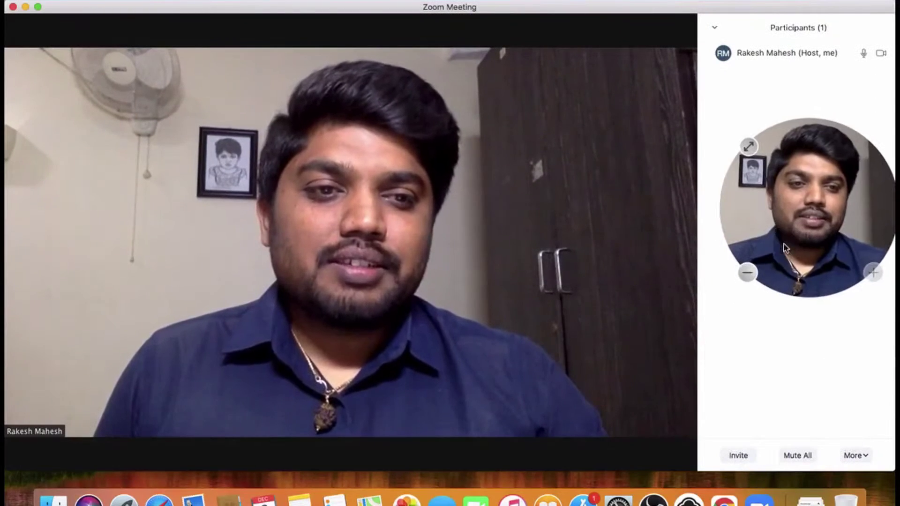
{"action": "left_click", "coordinate": [739, 454]}
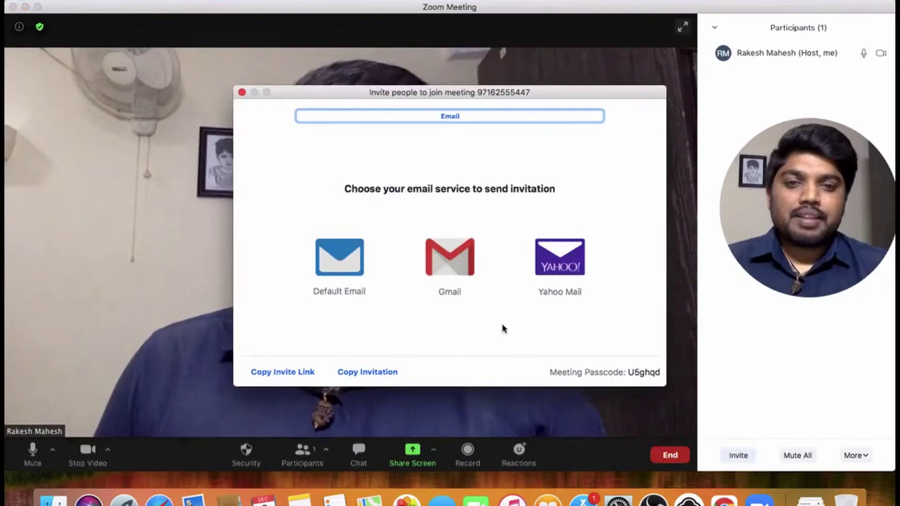
{"action": "left_click", "coordinate": [280, 375]}
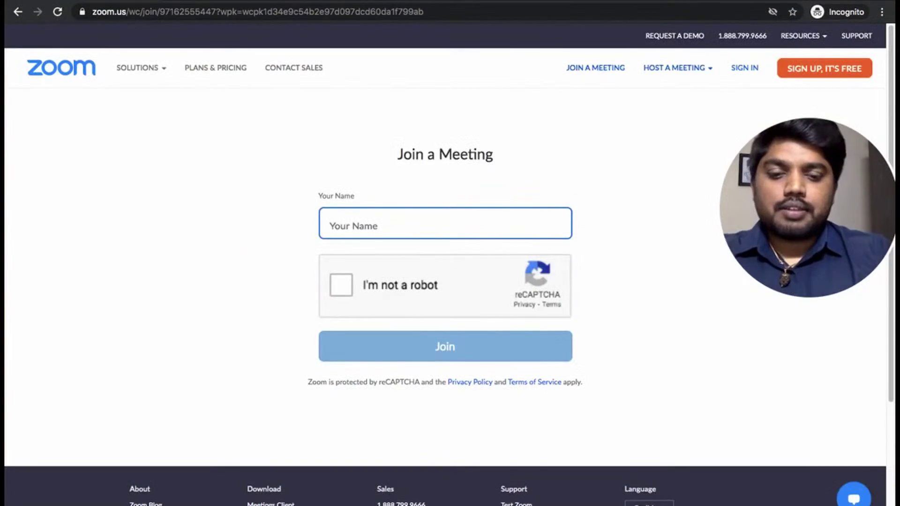
{"action": "type", "text": "James"}
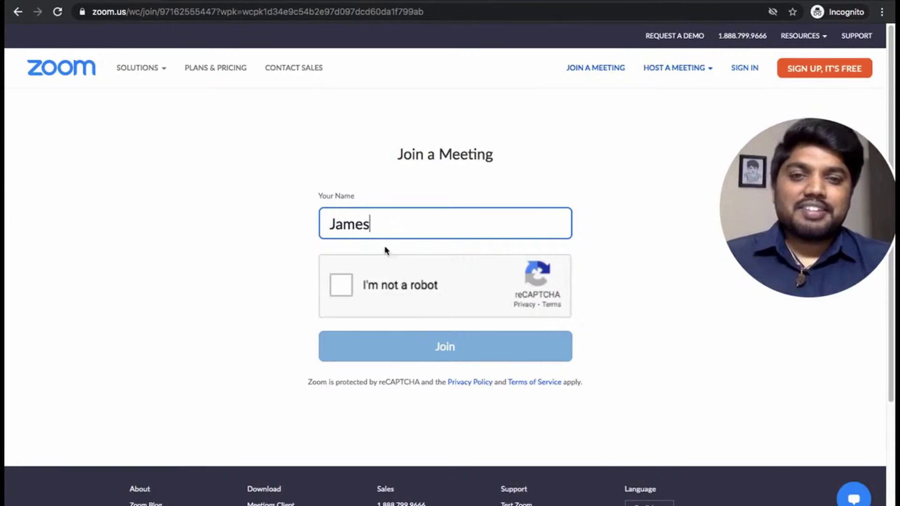
Join as the test guest from the browser, admit them as host, and check participants
{"action": "left_click", "coordinate": [452, 349]}
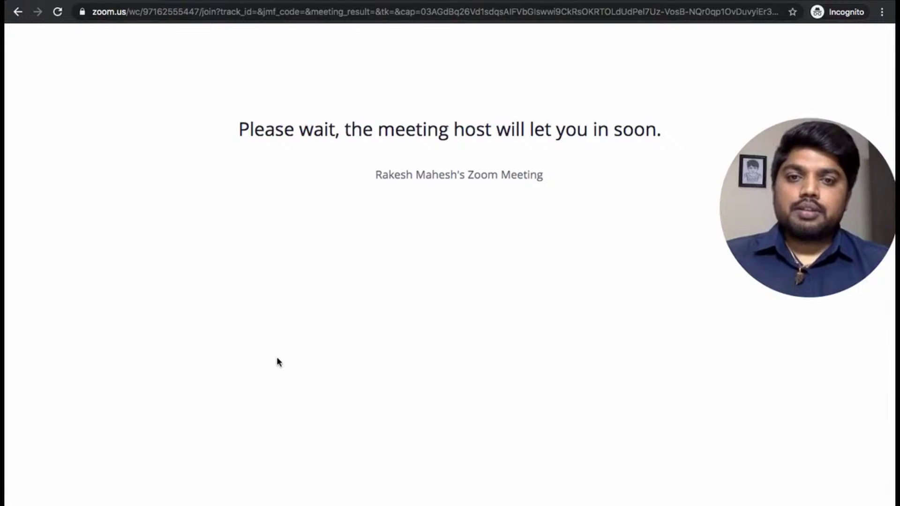
{"action": "key", "text": "super+Tab"}
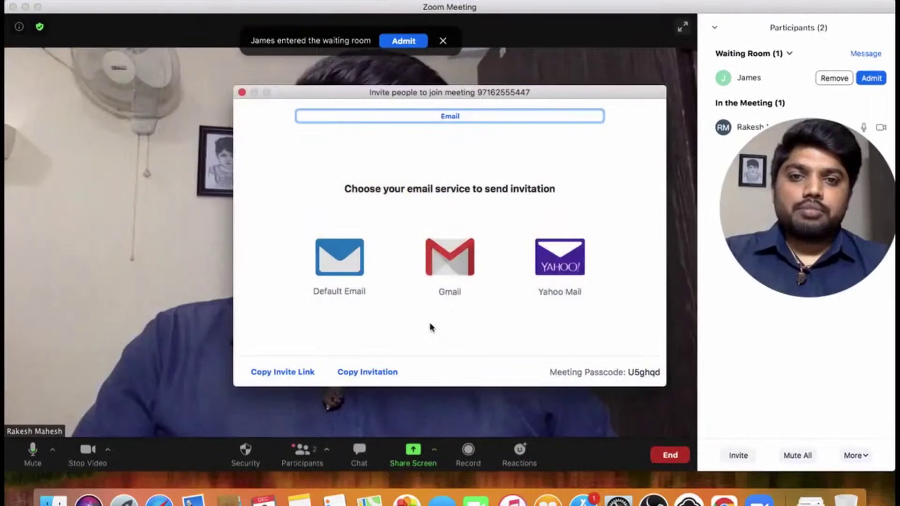
{"action": "left_click", "coordinate": [242, 92]}
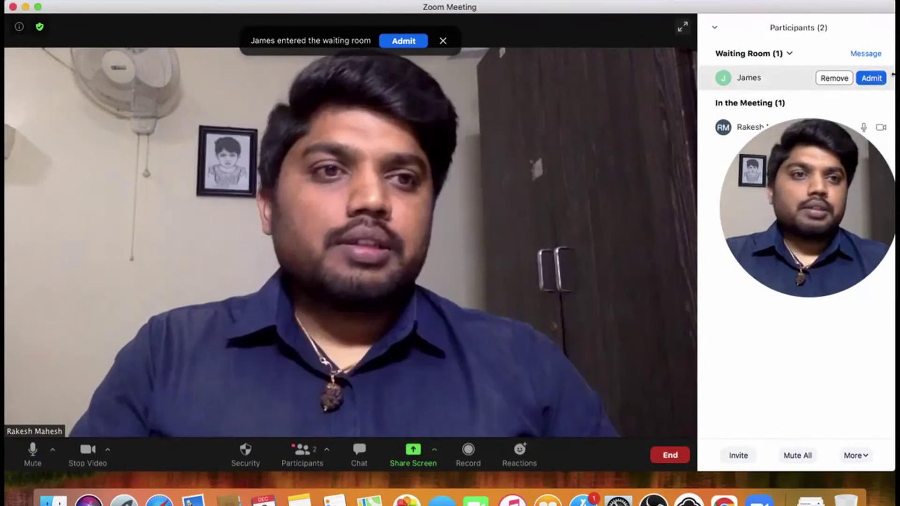
{"action": "left_click", "coordinate": [870, 77]}
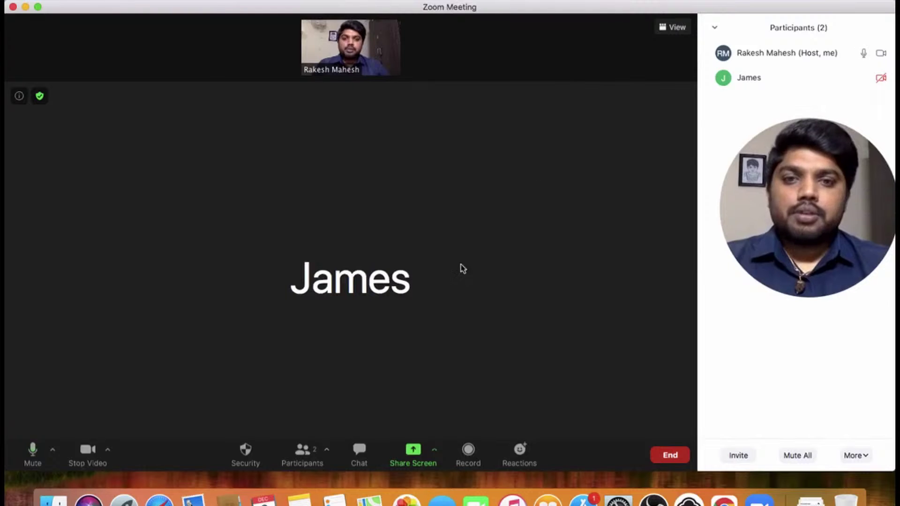
{"action": "key", "text": "super+Tab"}
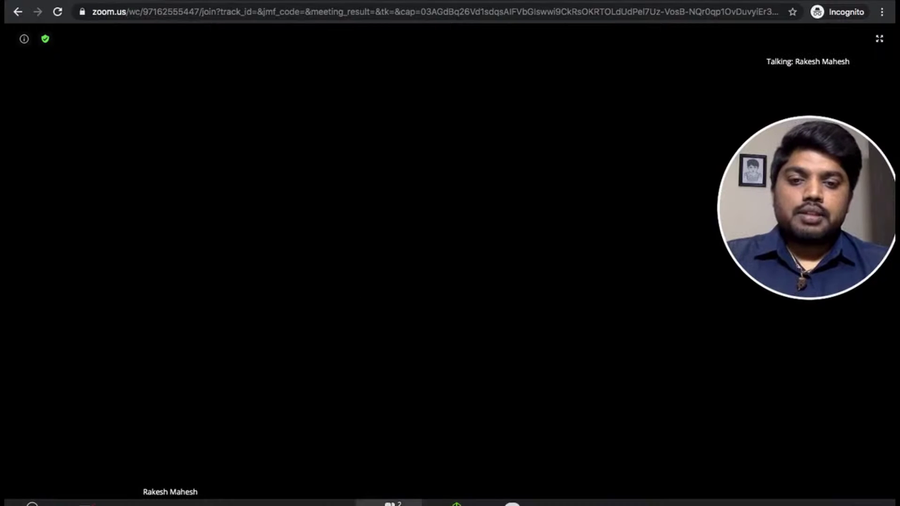
{"action": "left_click", "coordinate": [390, 504]}
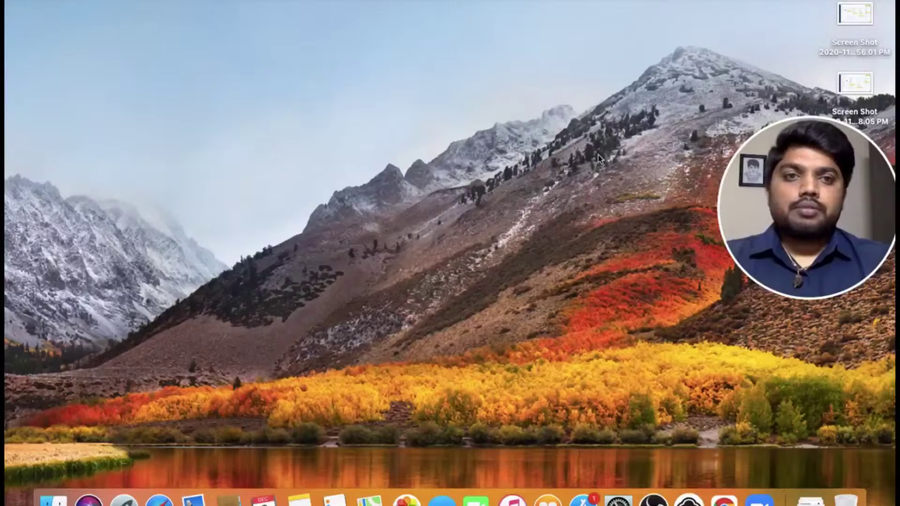
Verify the guest's row 4 (name, ID, 2020-12-03T13:47:07Z join time), then return to KonnectzIT Home
{"action": "key", "text": "super+Tab"}
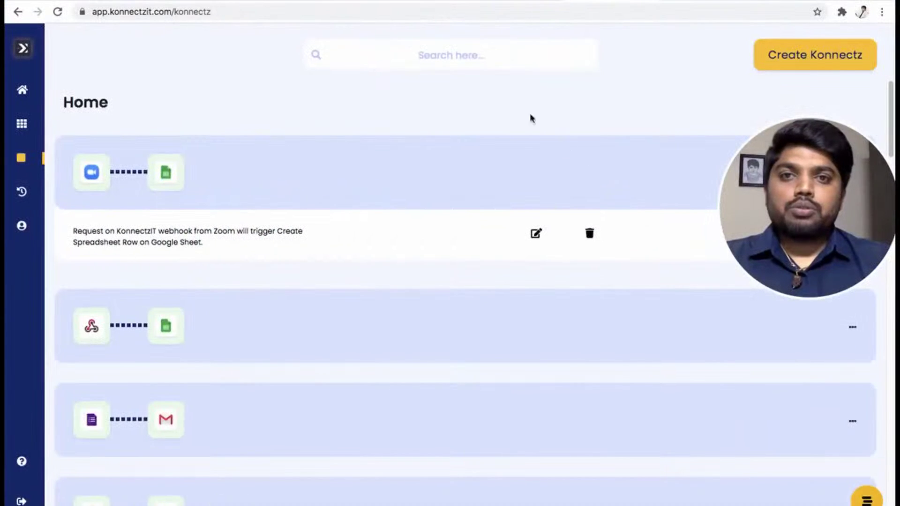
{"action": "left_click", "coordinate": [420, 1]}
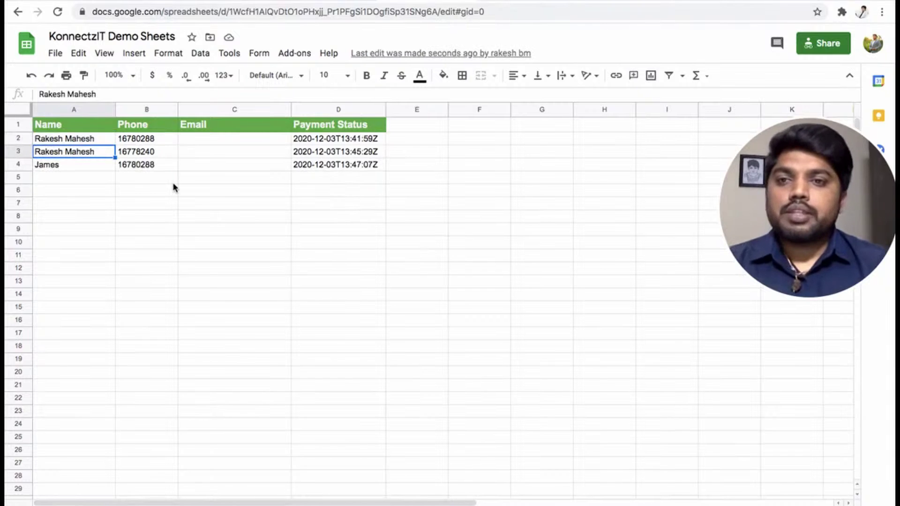
{"action": "left_click", "coordinate": [94, 168]}
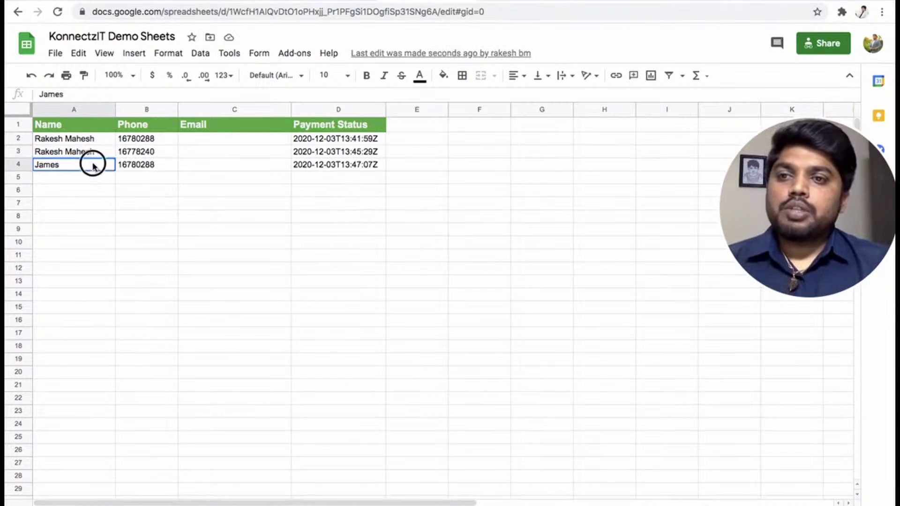
{"action": "left_click", "coordinate": [132, 165]}
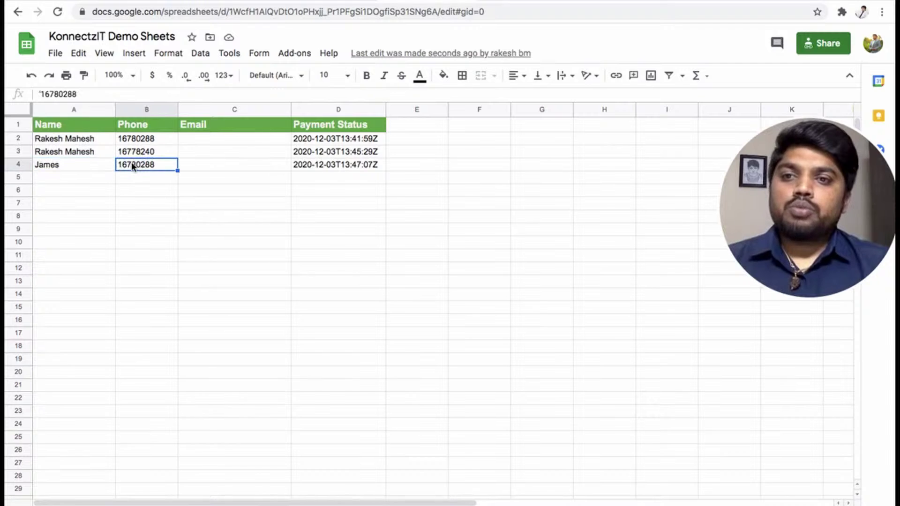
{"action": "left_click", "coordinate": [320, 166]}
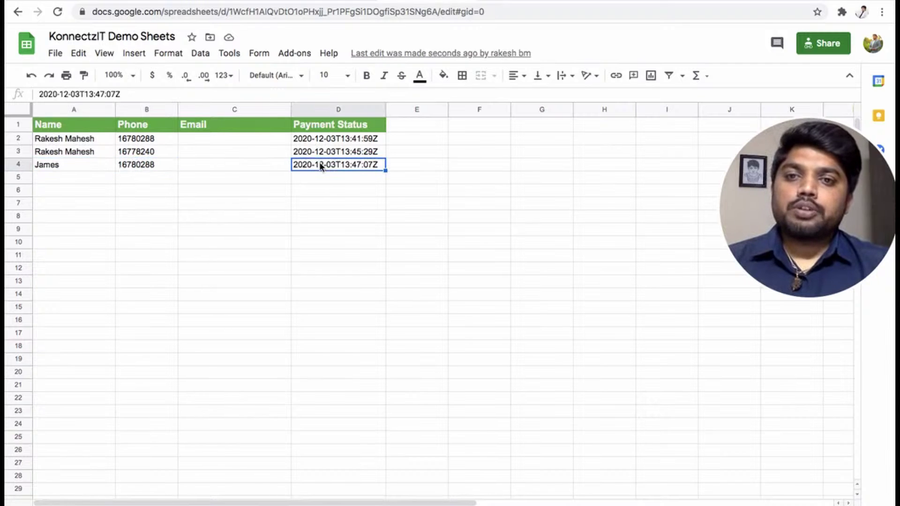
{"action": "left_click", "coordinate": [134, 163]}
{"action": "left_click", "coordinate": [81, 168]}
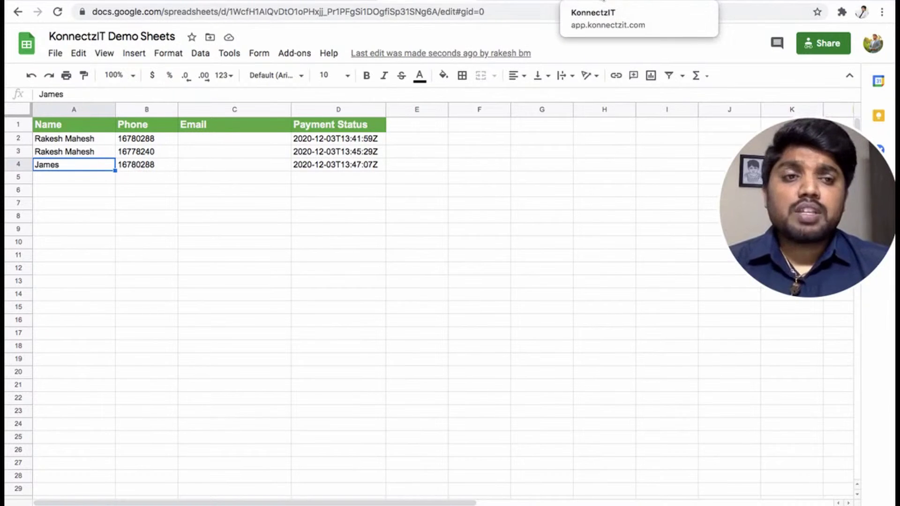
{"action": "left_click", "coordinate": [594, 1]}
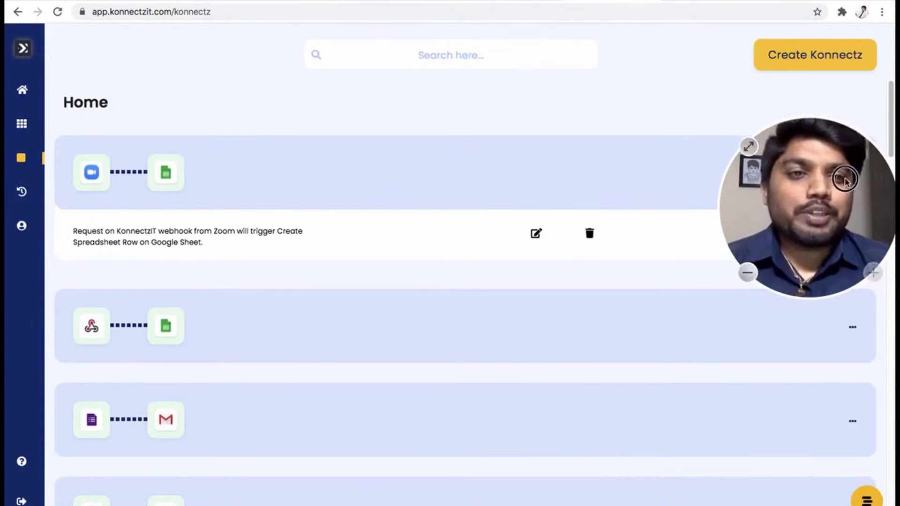
{"action": "left_click_drag", "start_coordinate": [836, 227], "coordinate": [816, 399]}
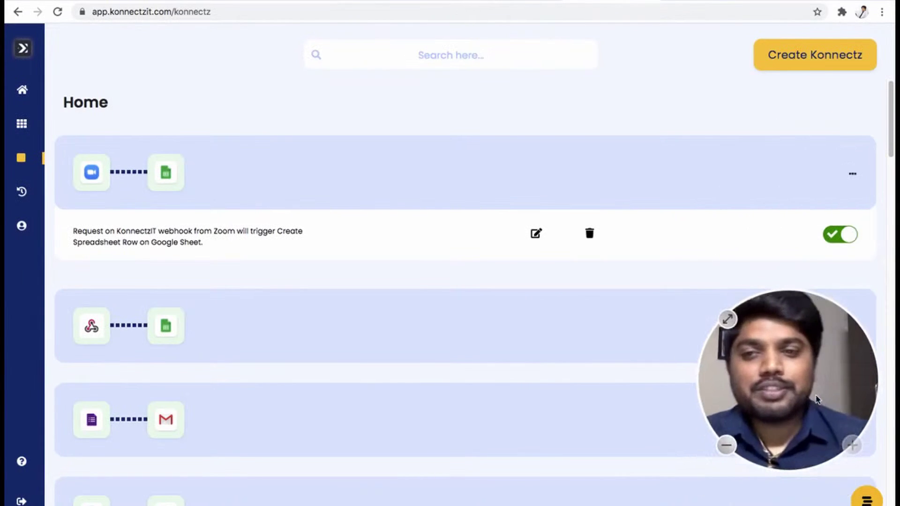